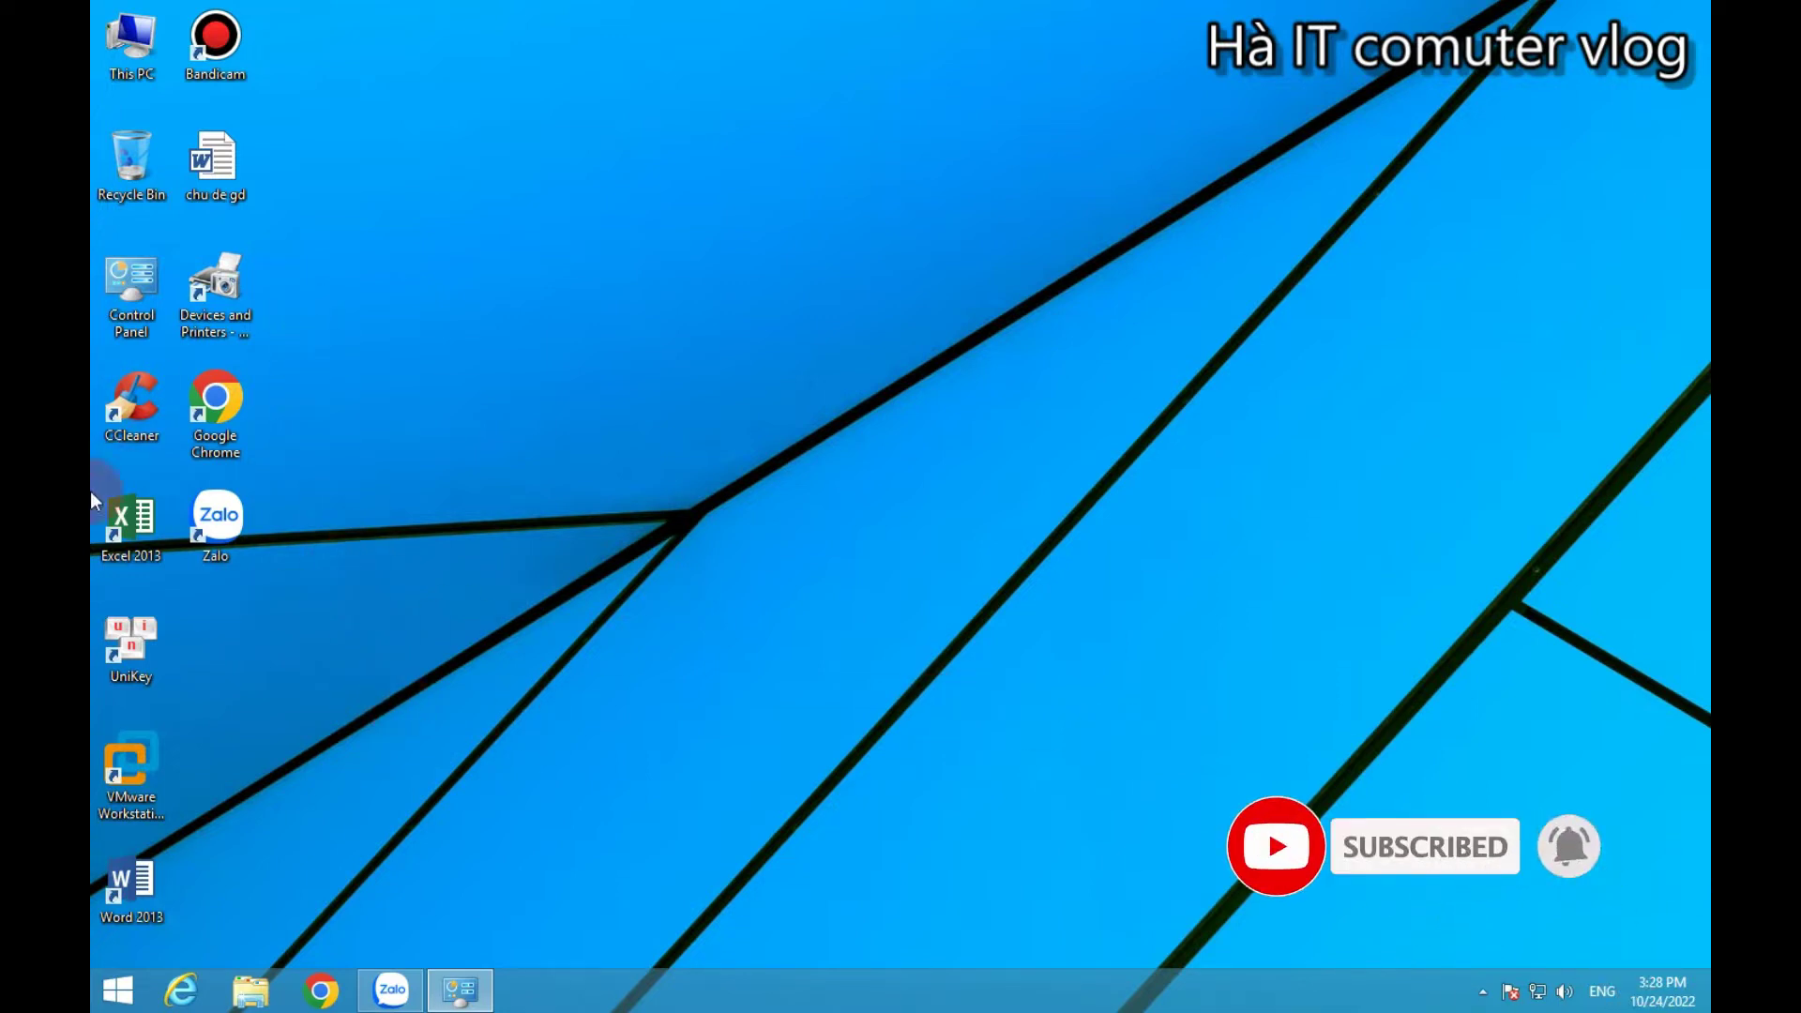
# - Open the network adapter list through Control Panel's Network and Sharing Center, and close the windows again
pyautogui.click(129, 279)
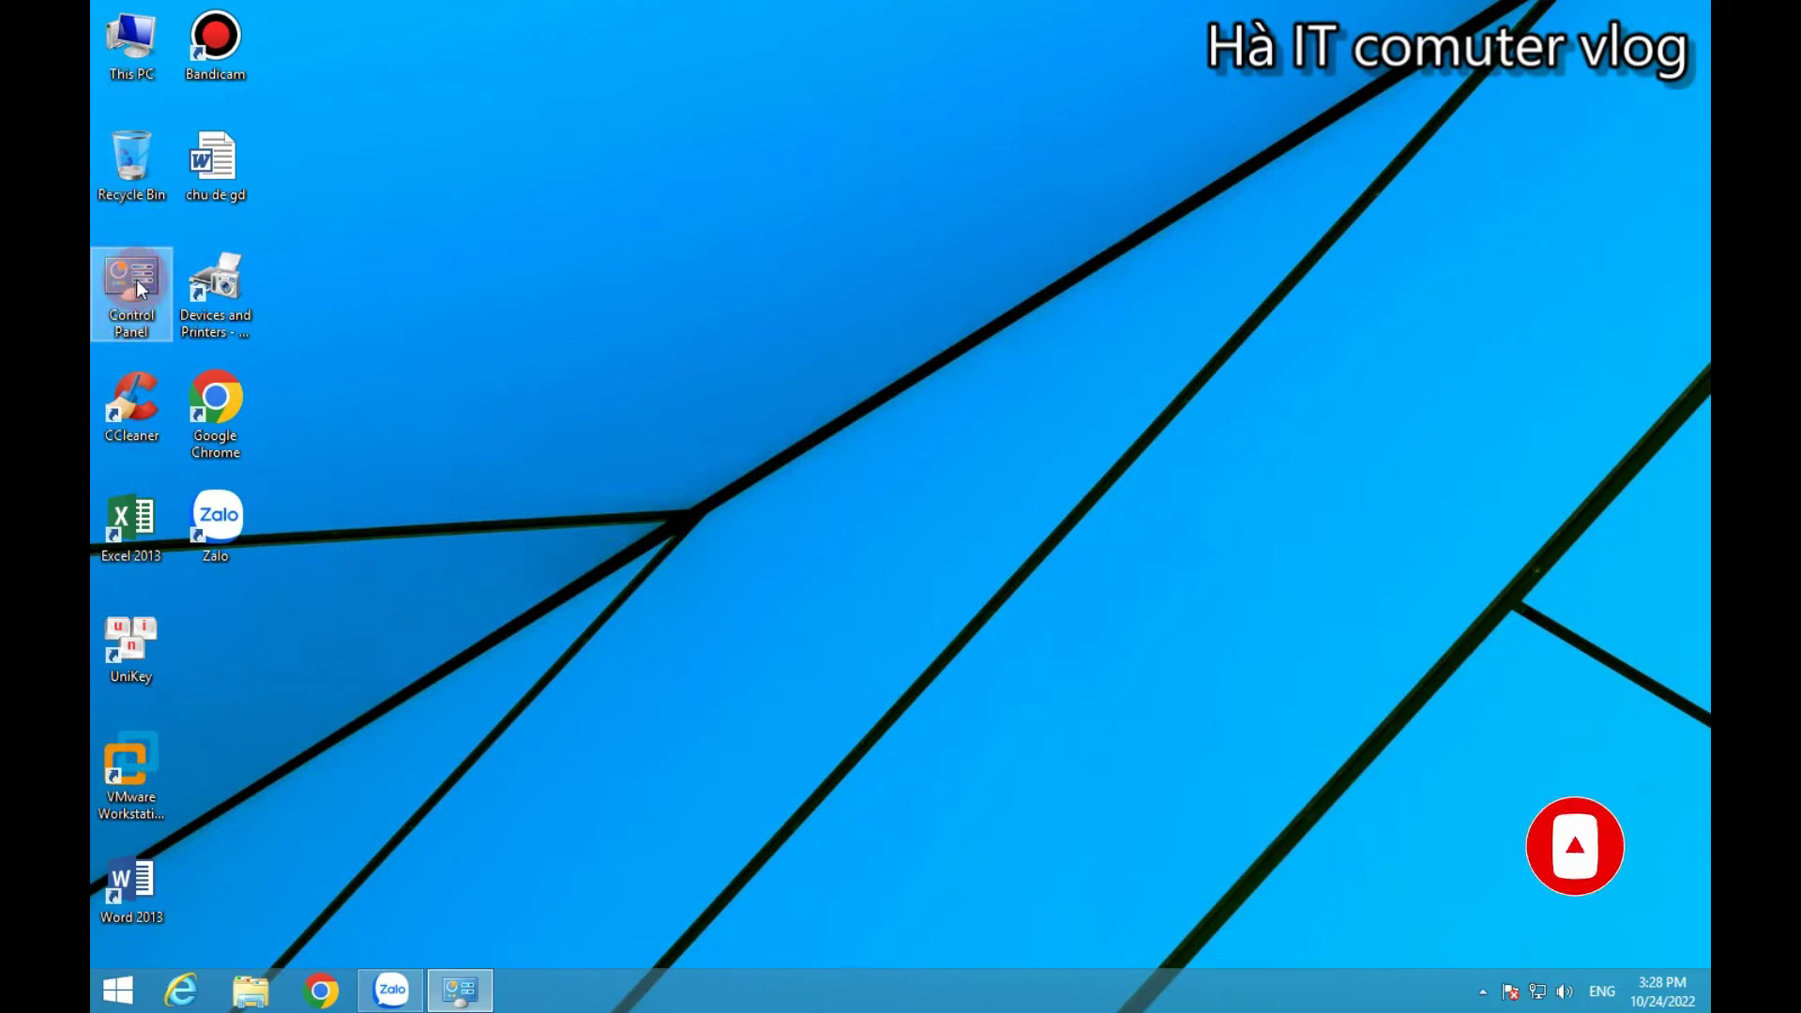
pyautogui.doubleClick(134, 280)
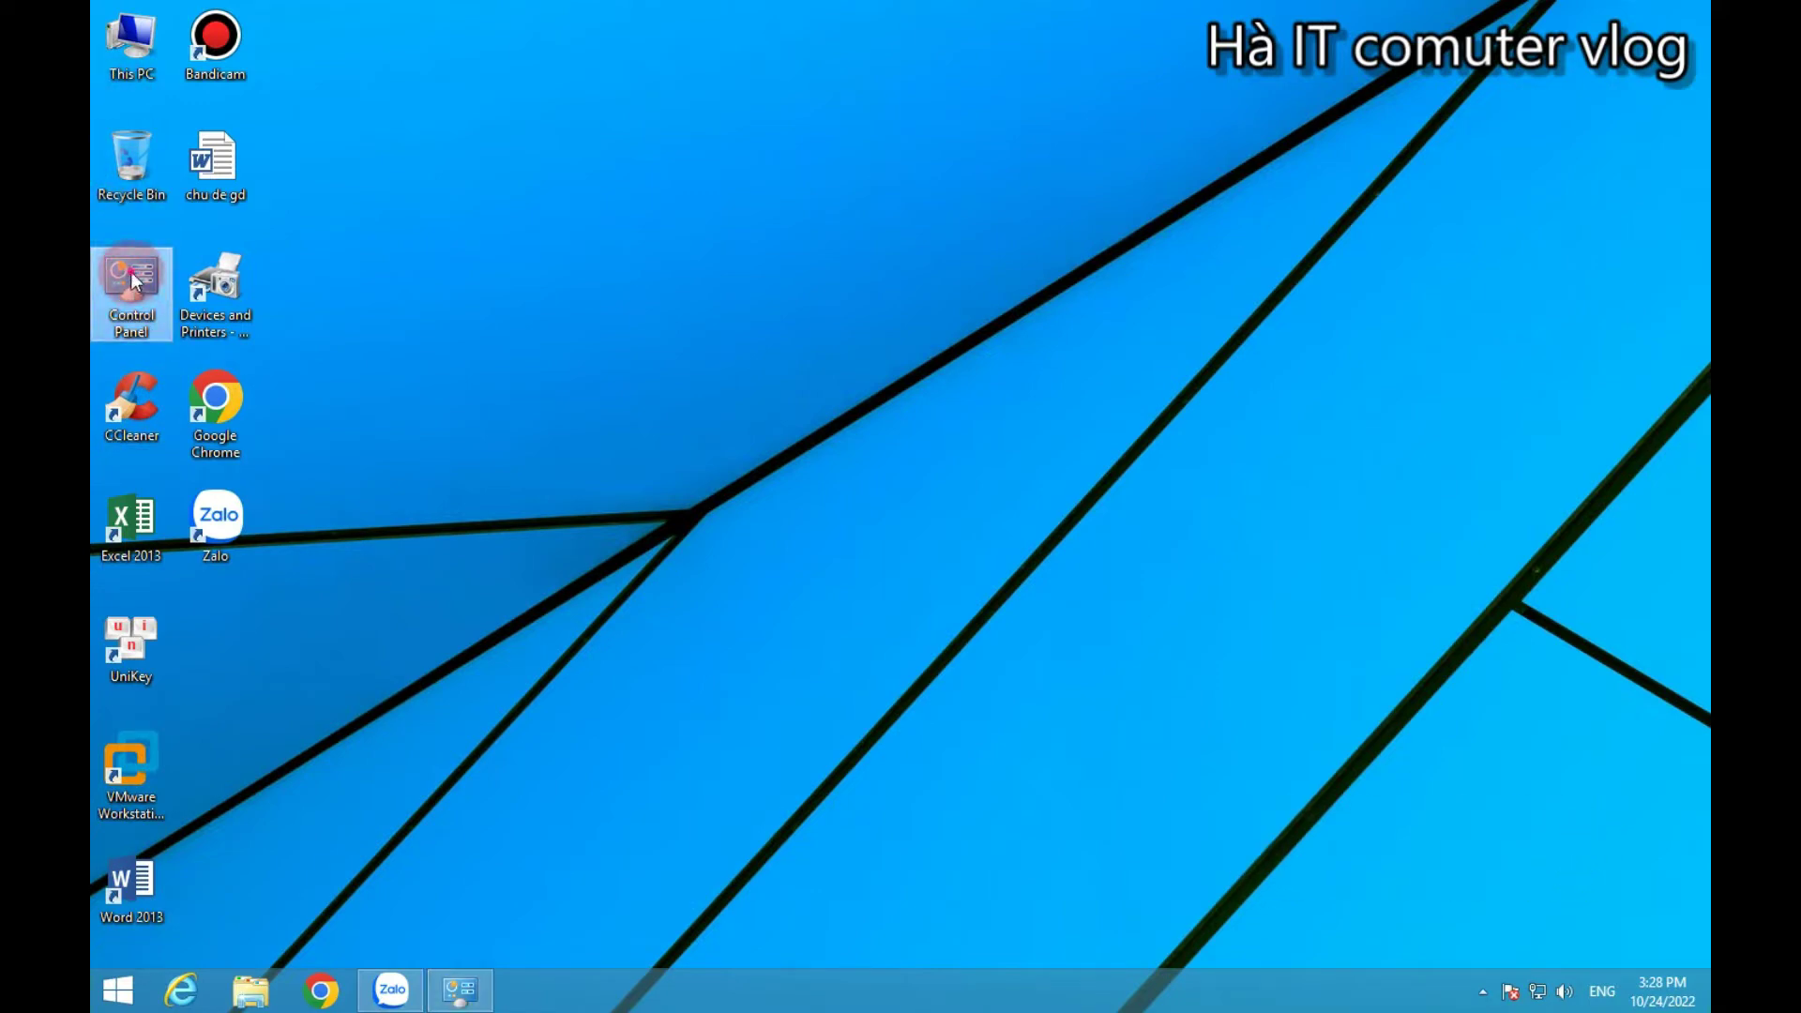
pyautogui.scroll(-3, 726, 601)
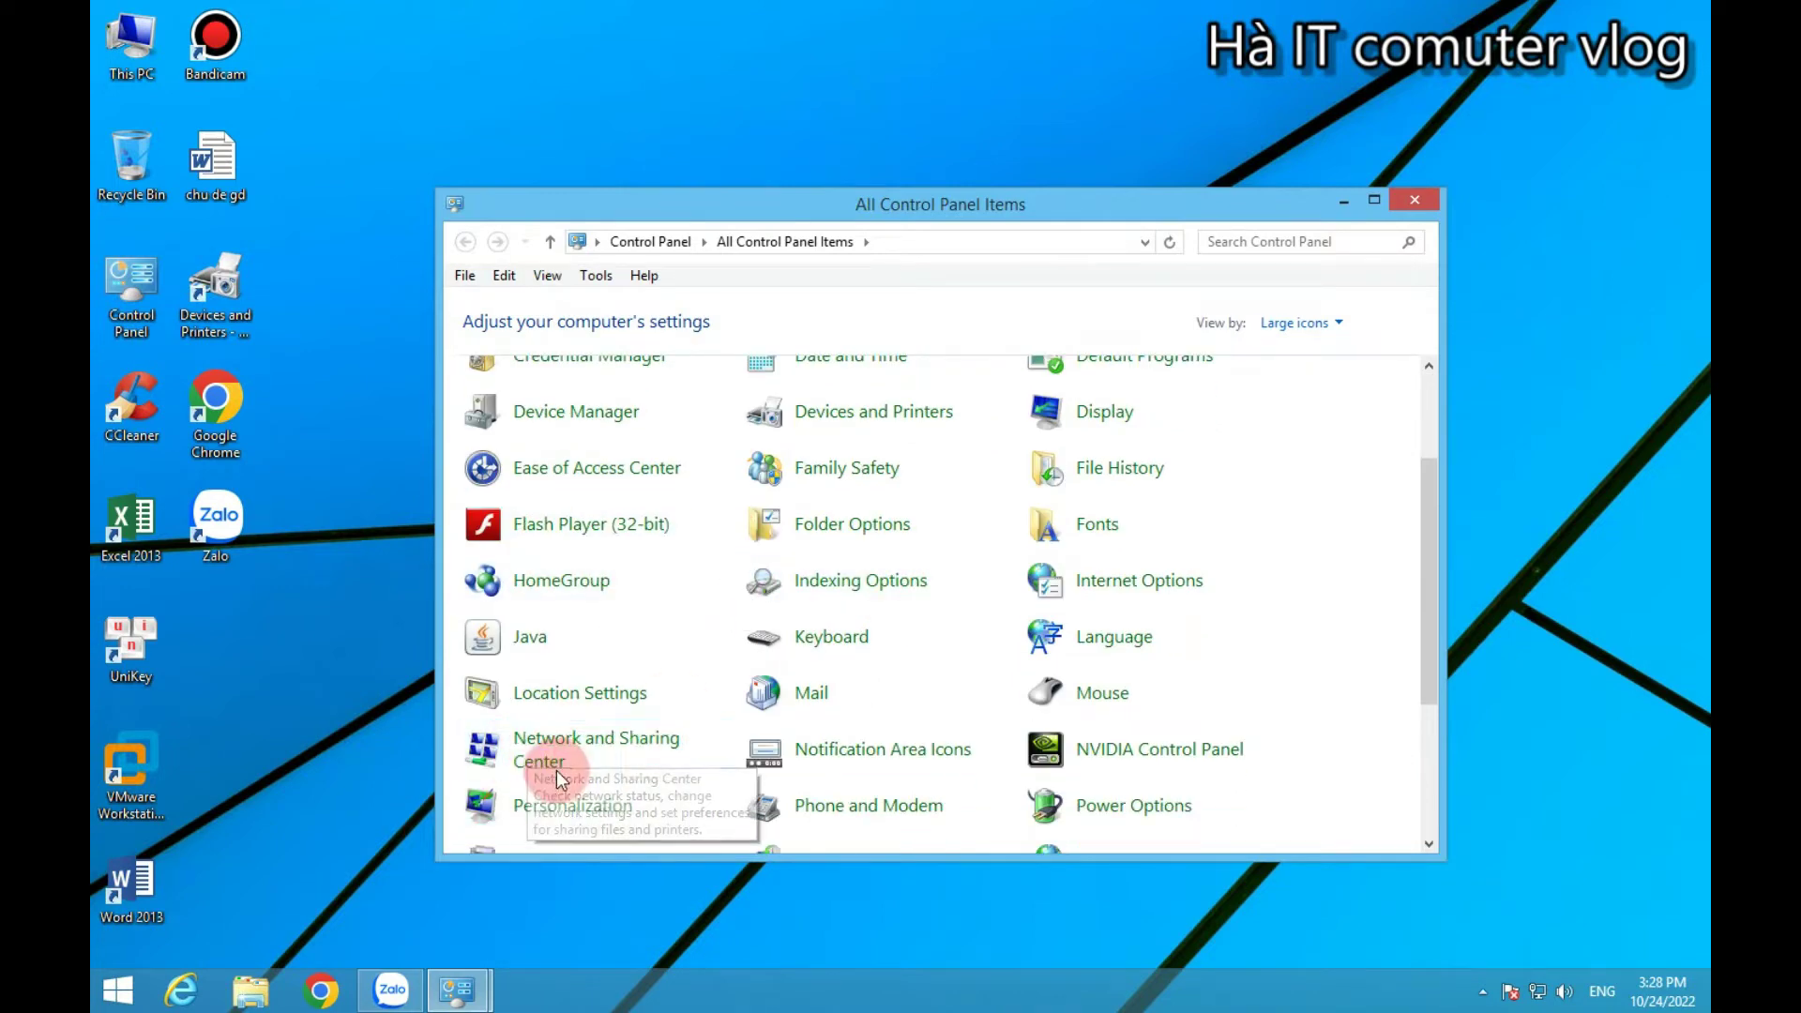
pyautogui.click(562, 750)
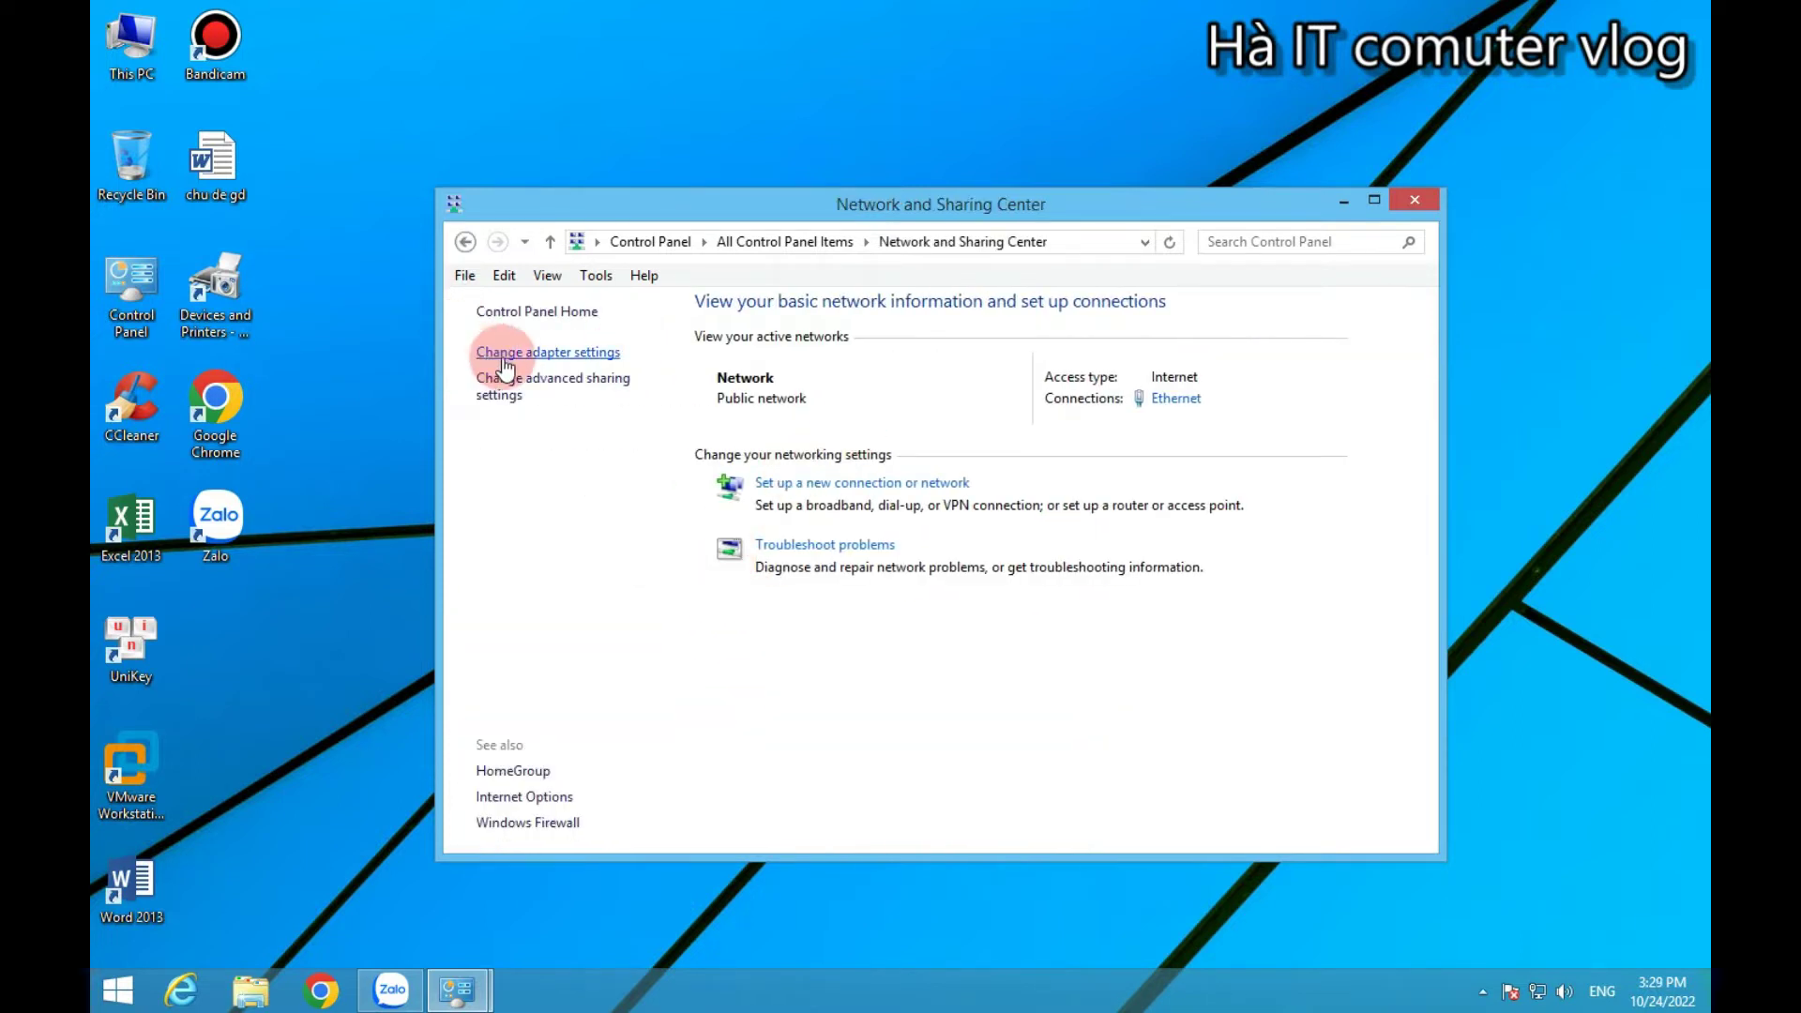
pyautogui.click(560, 356)
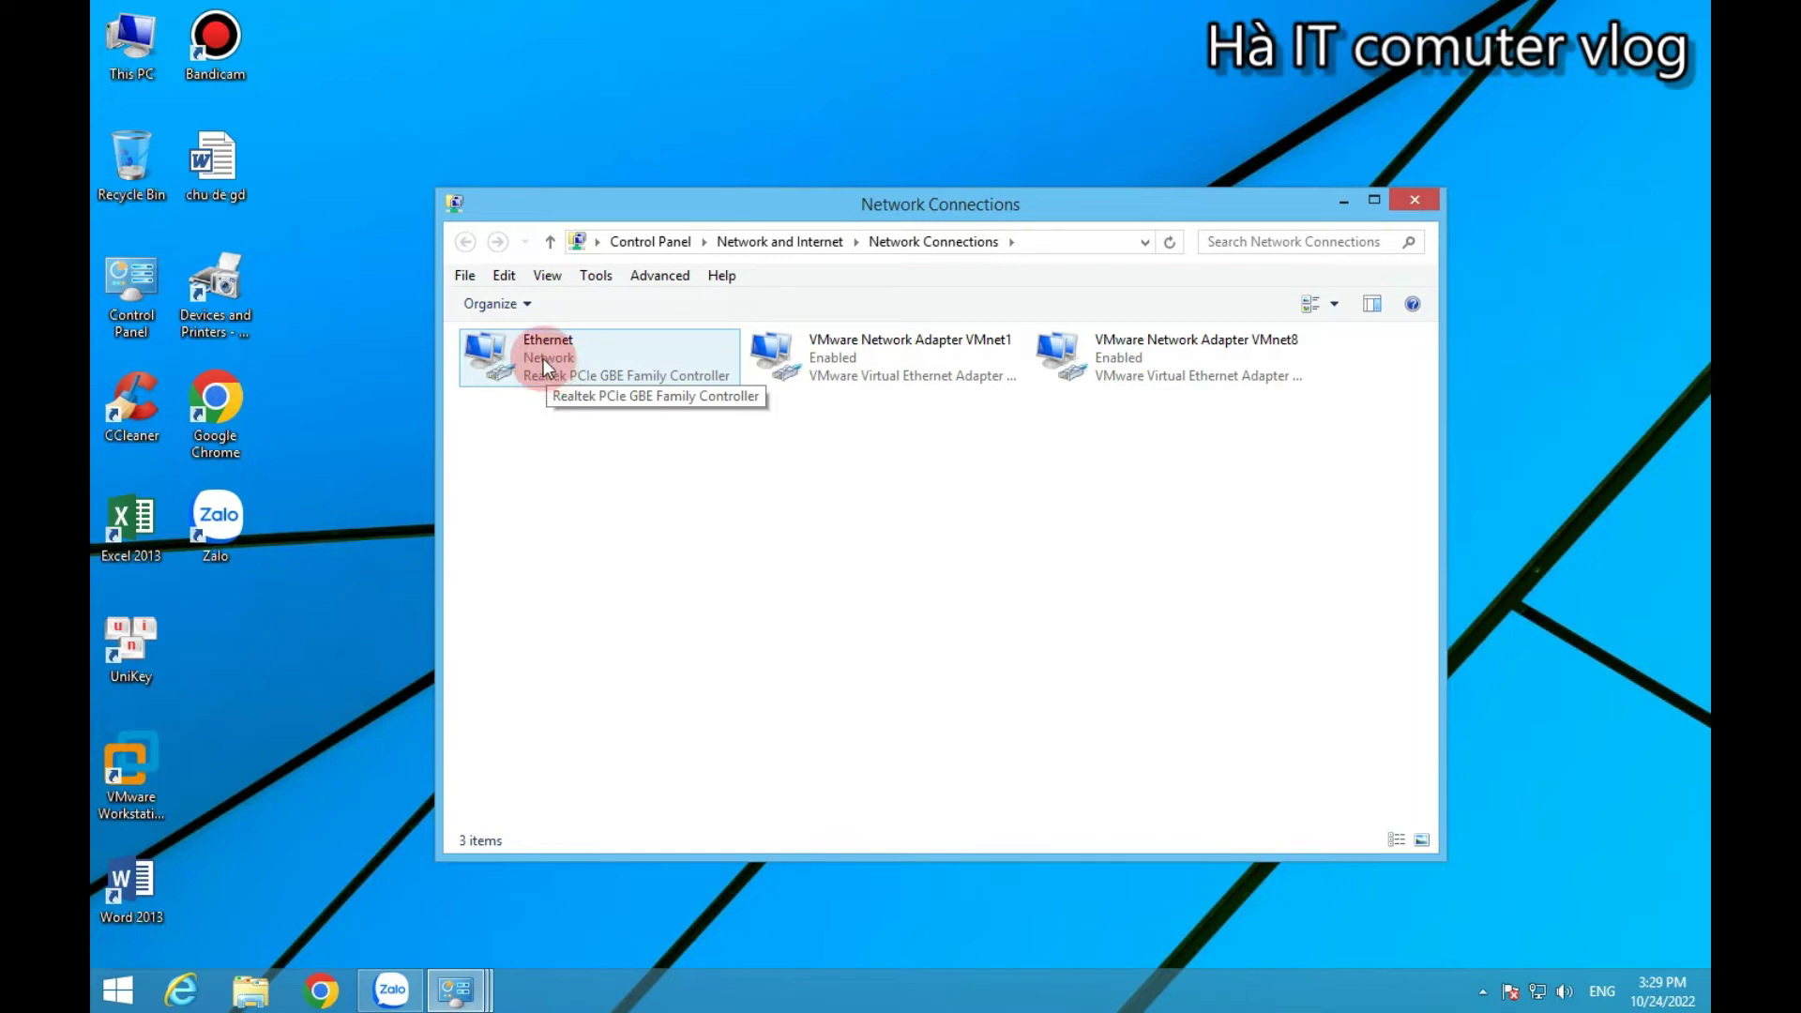
pyautogui.click(1422, 197)
pyautogui.click(1413, 194)
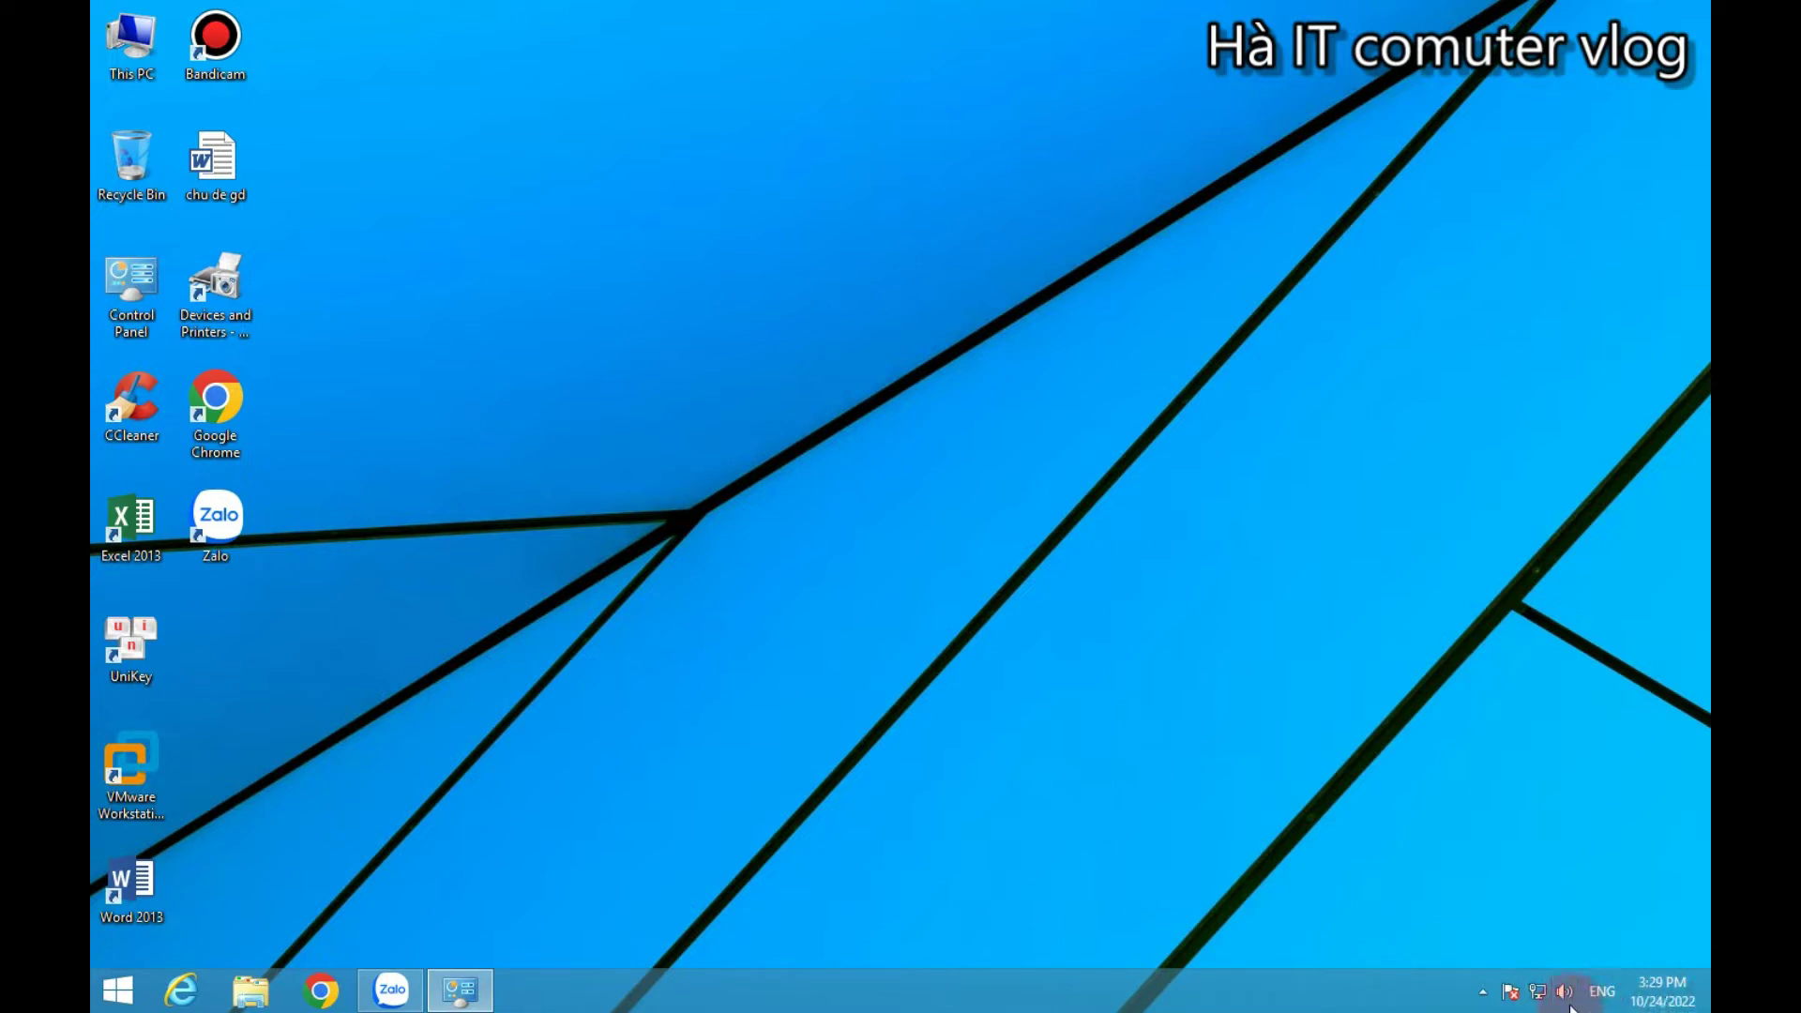
# - Open the adapter list from the network status icon's Network and Sharing Center and bring up the Ethernet adapter's properties
pyautogui.rightClick(1538, 996)
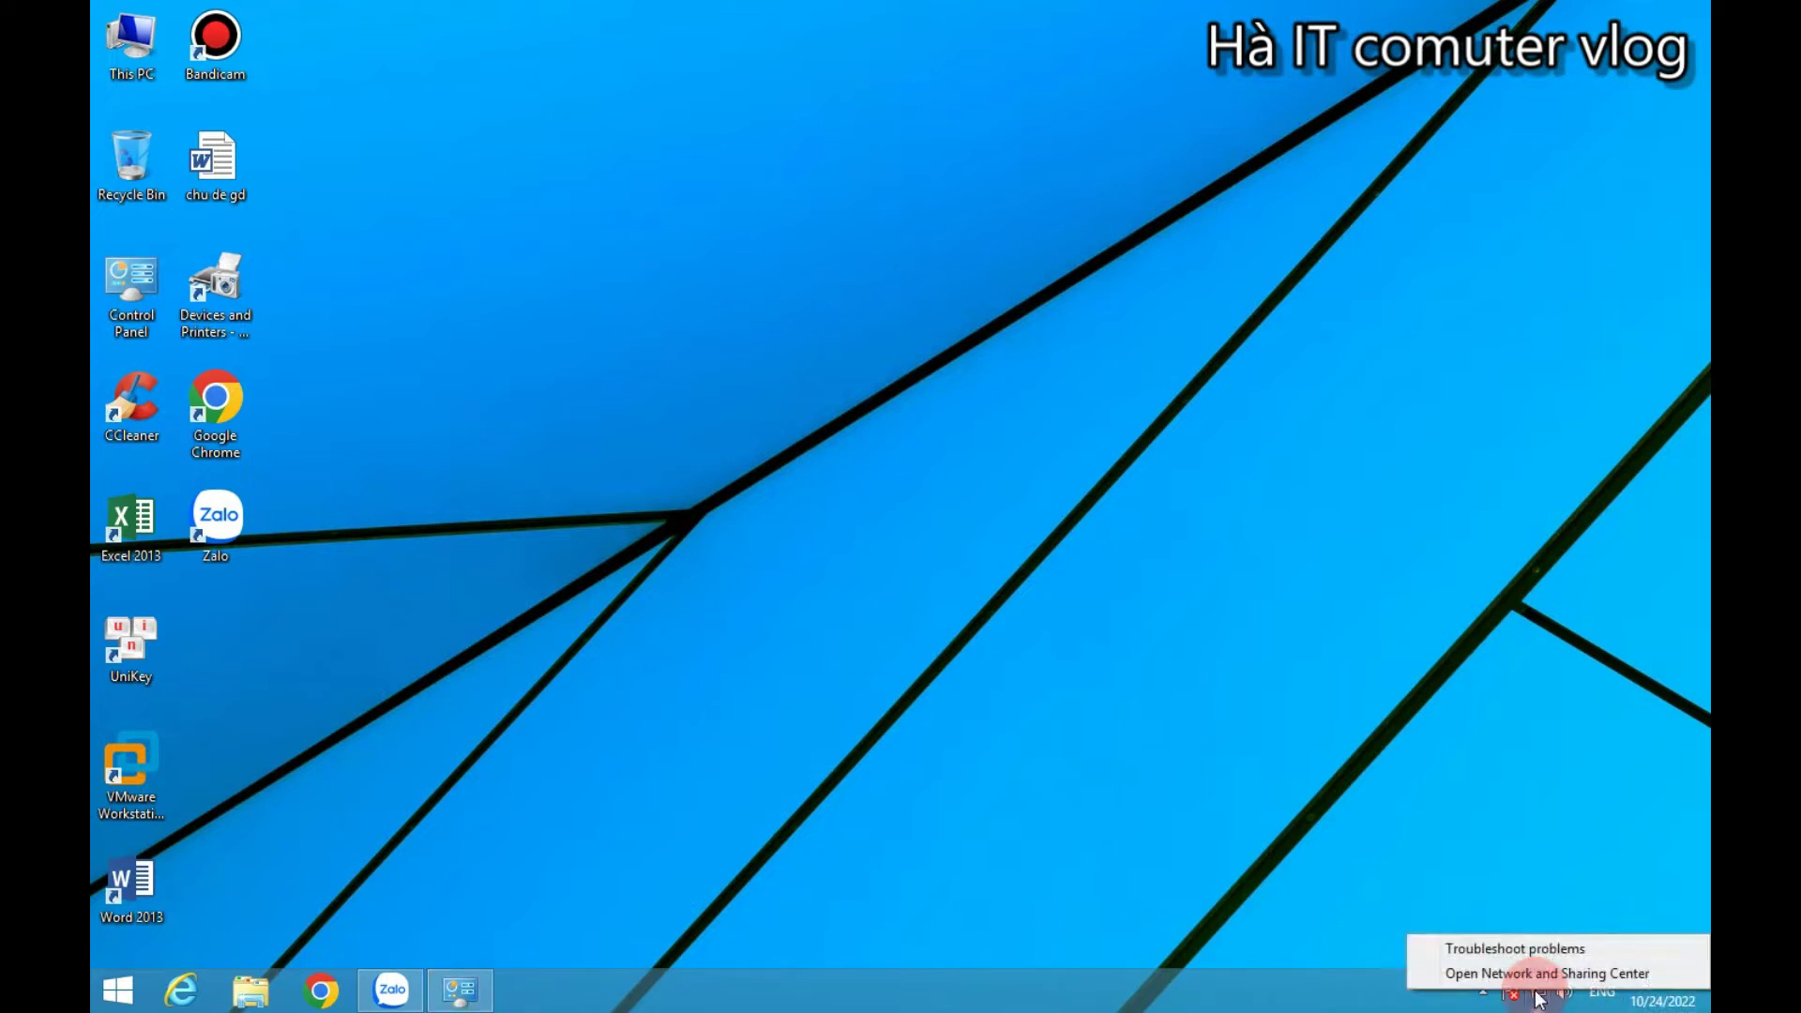
pyautogui.click(1484, 973)
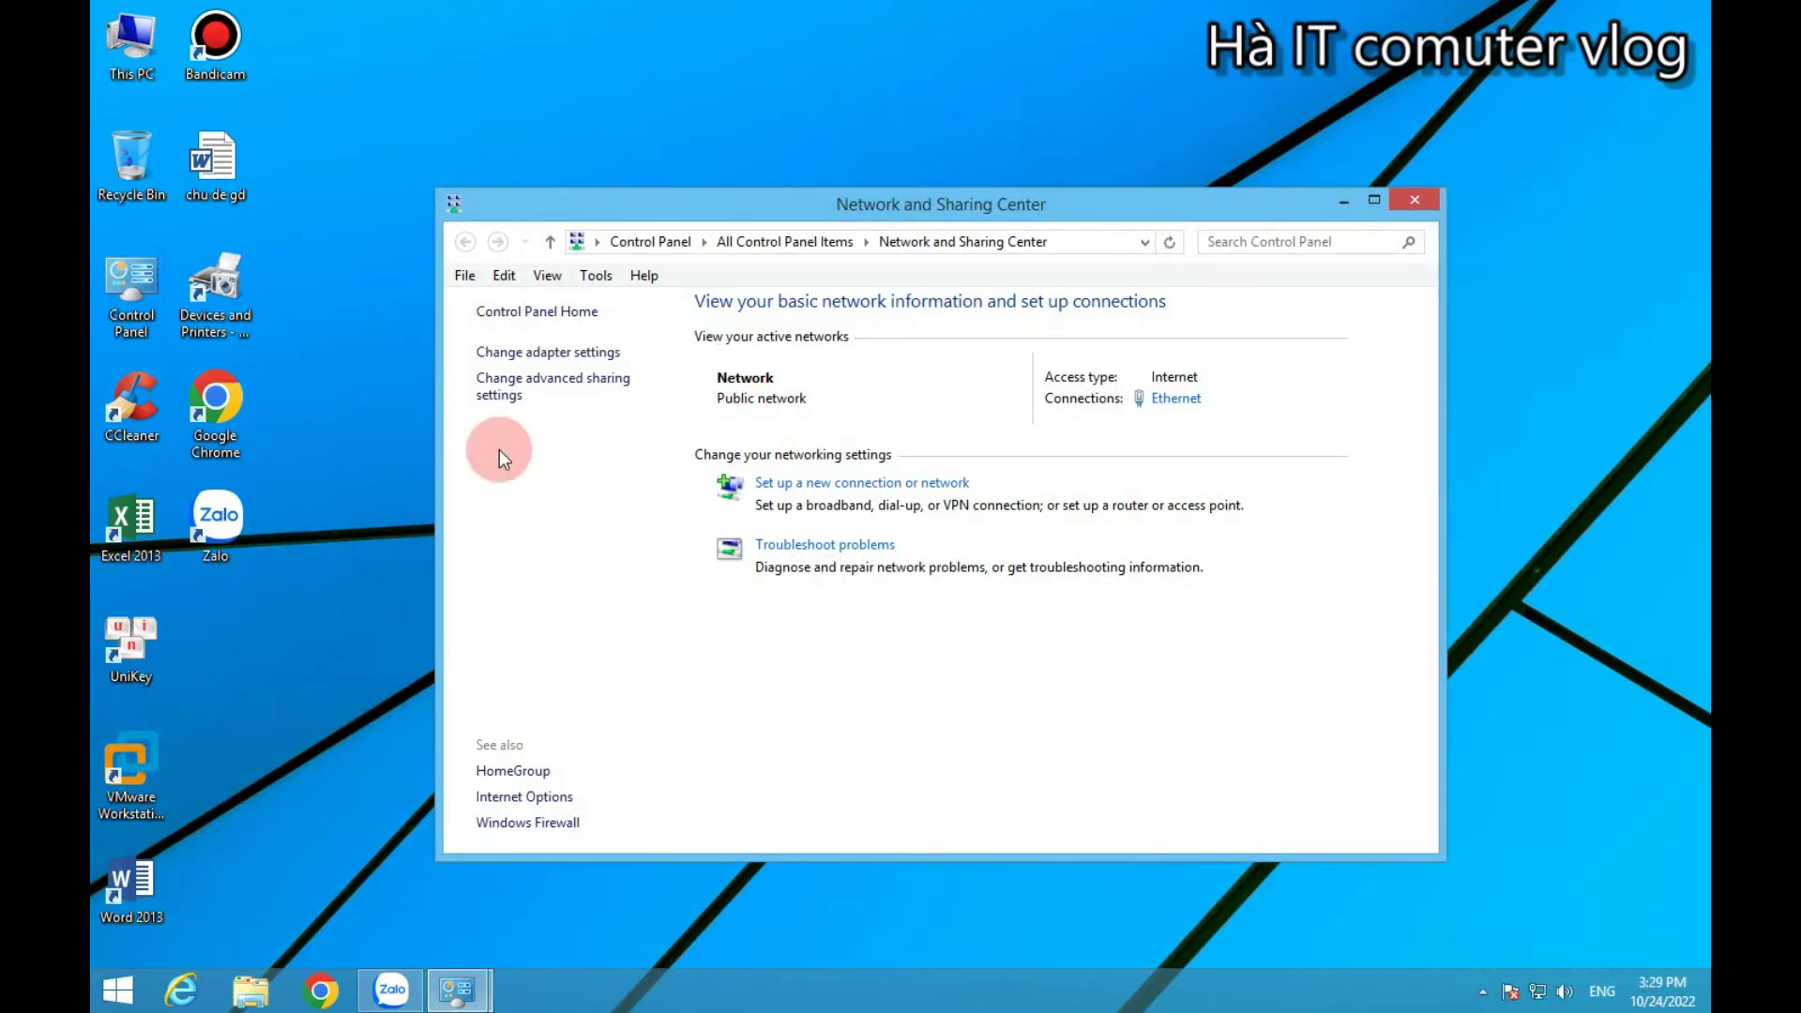
pyautogui.click(534, 361)
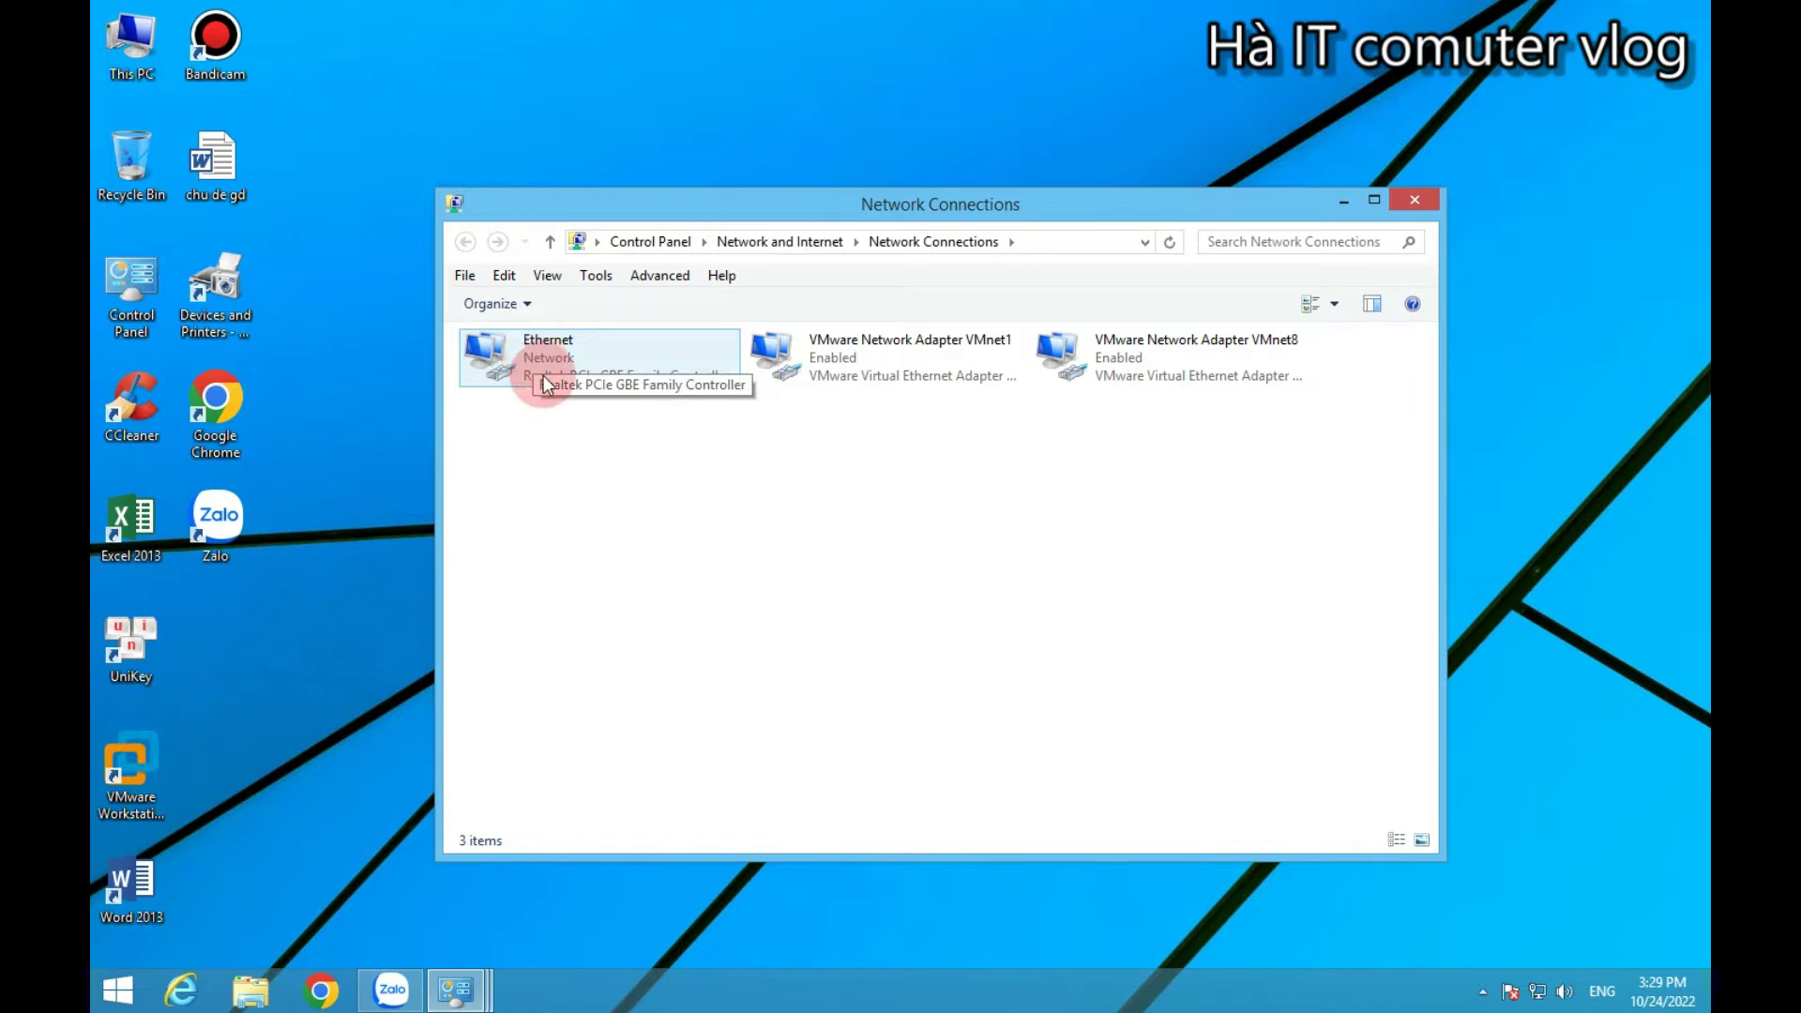
pyautogui.doubleClick(537, 351)
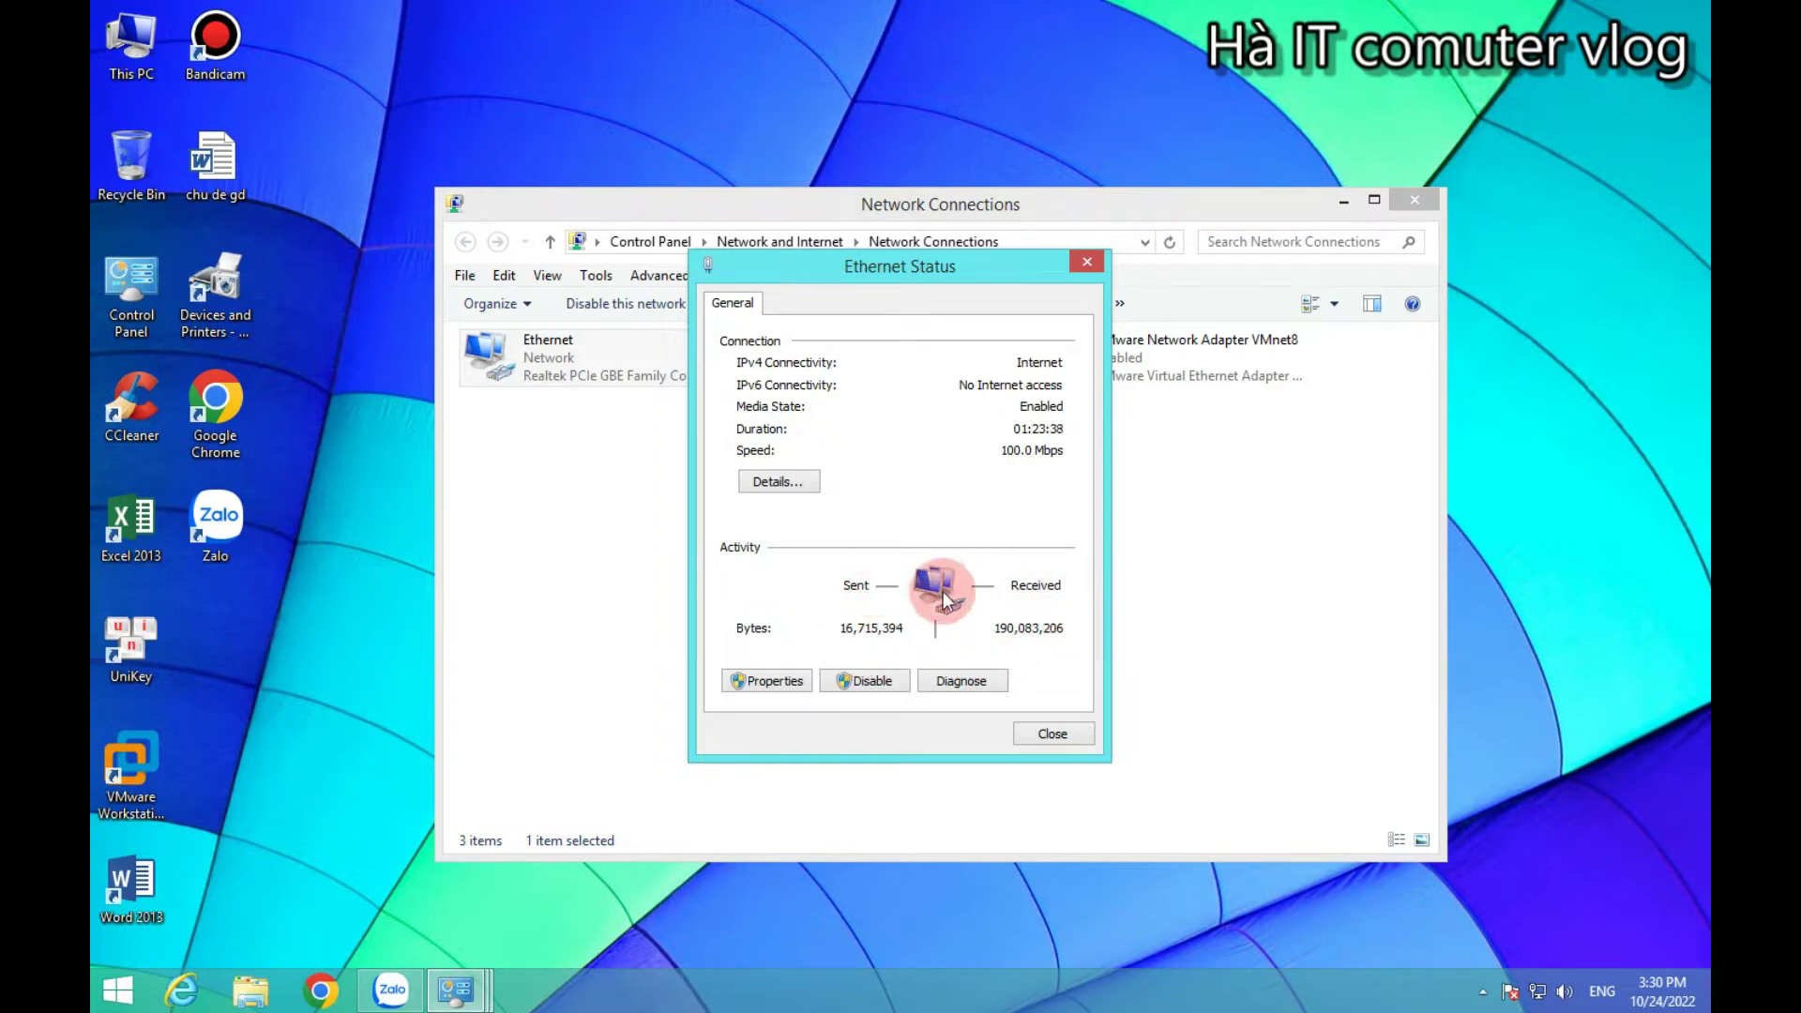
pyautogui.click(764, 681)
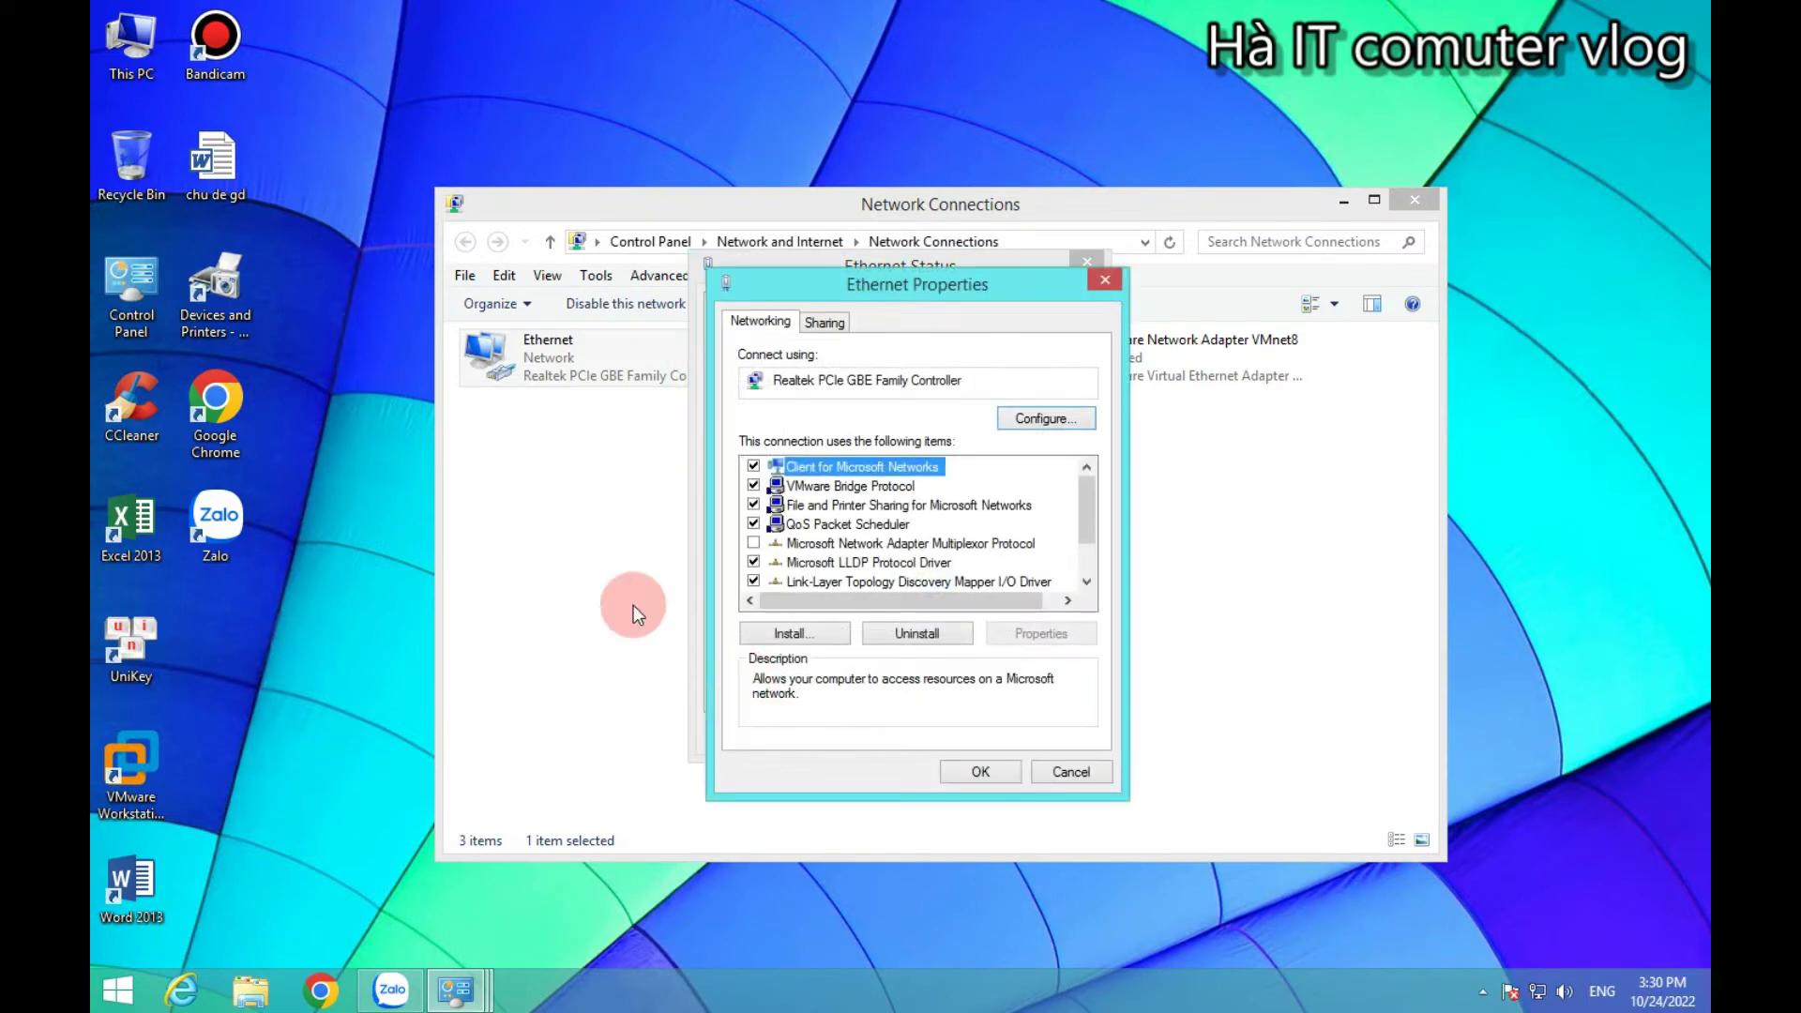
pyautogui.moveTo(961, 282); pyautogui.dragTo(798, 370)
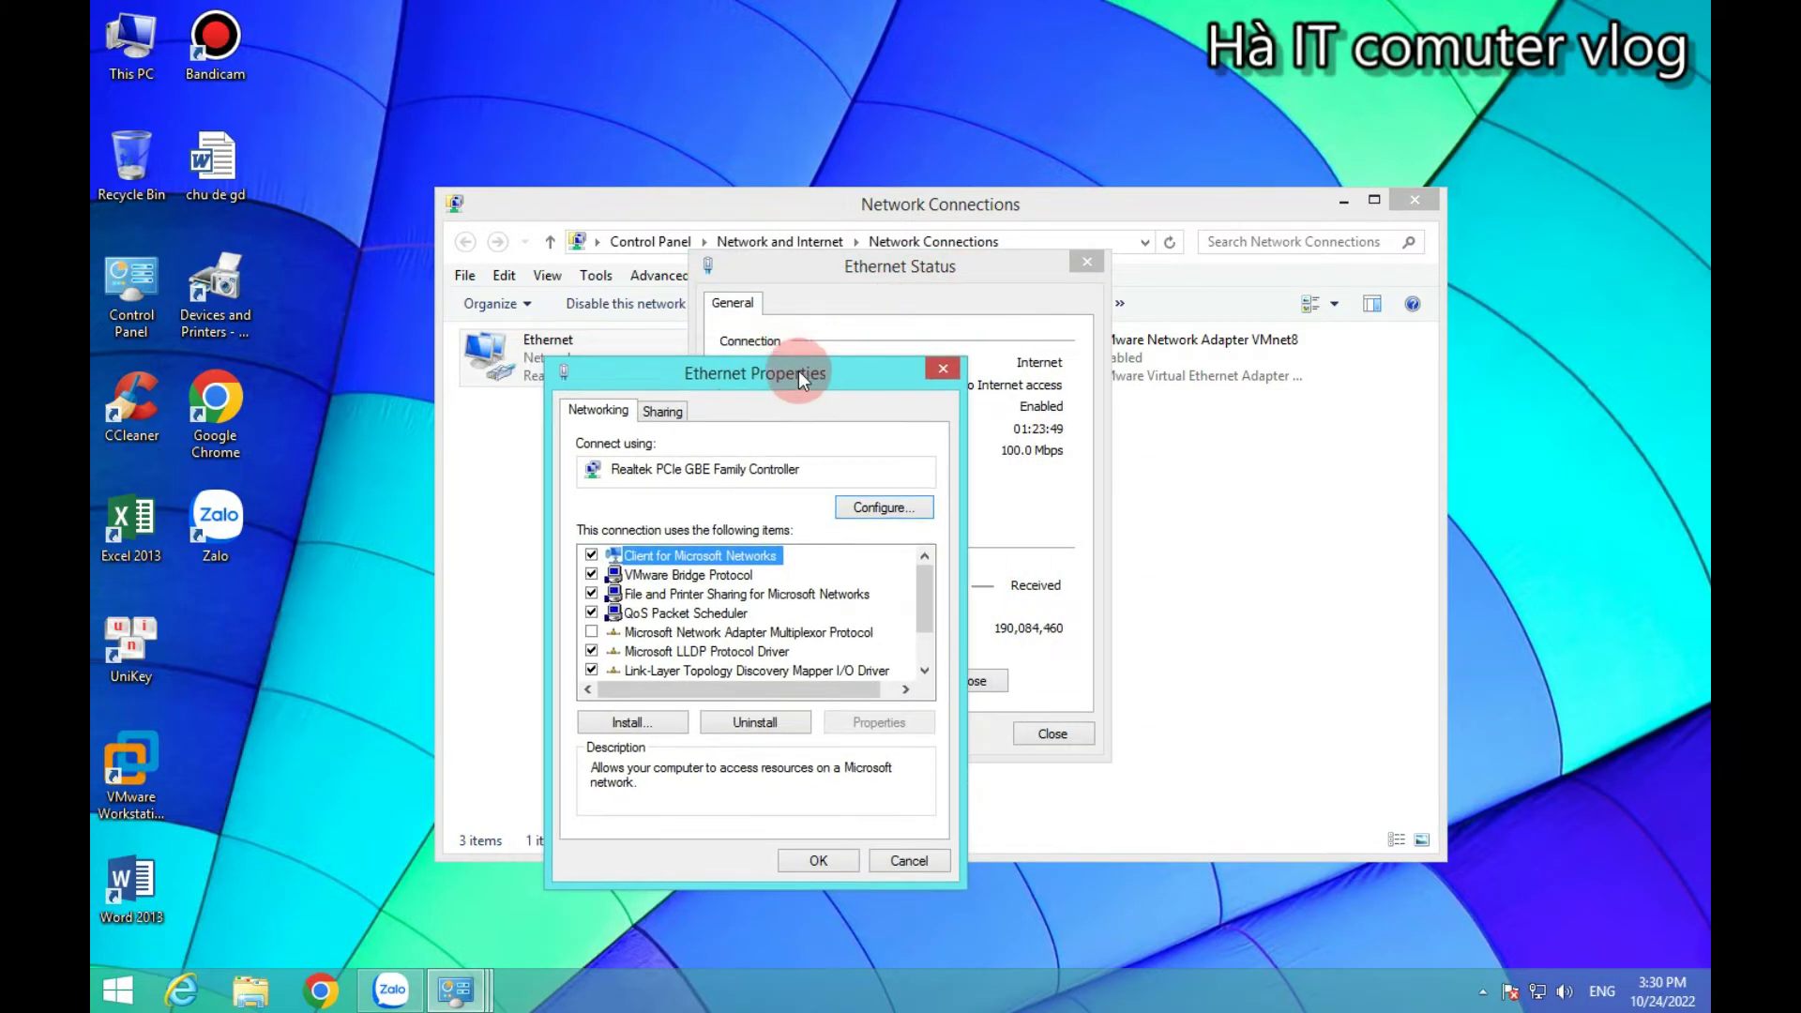
# - View the Internet Connection Sharing options of the Ethernet adapter and return to its list of networking items
pyautogui.click(663, 413)
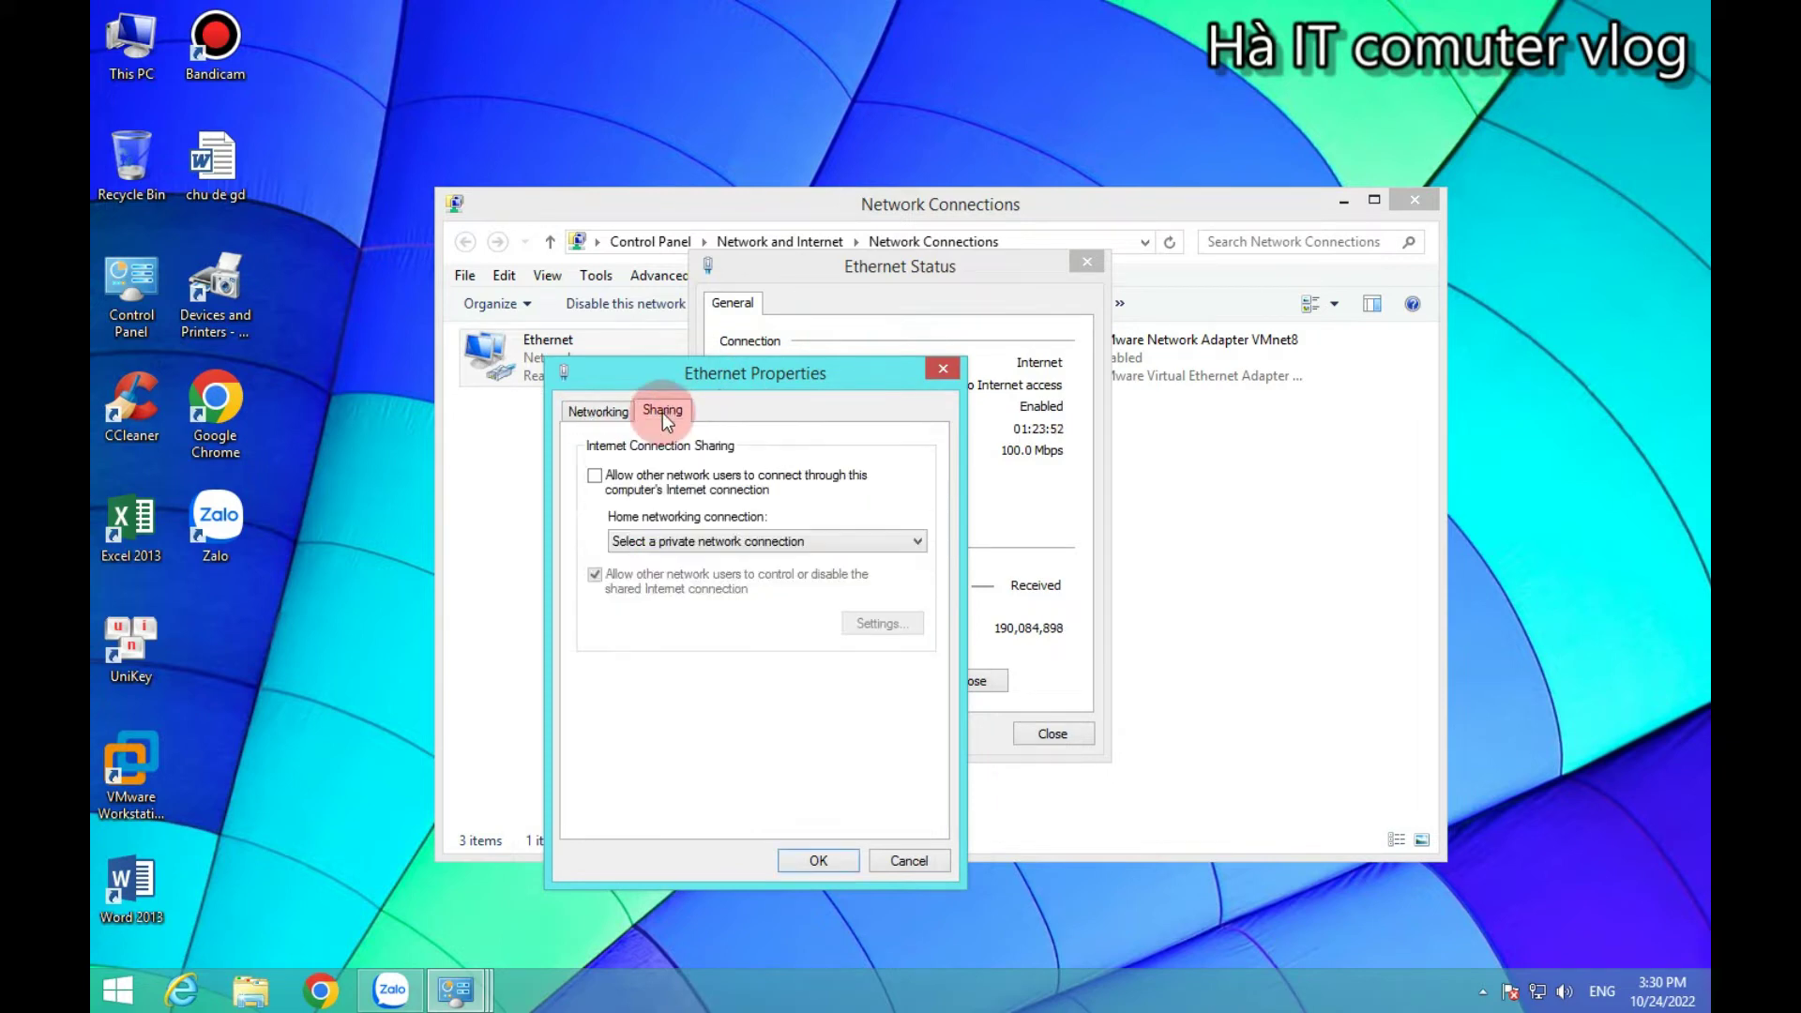
pyautogui.click(597, 409)
pyautogui.click(662, 411)
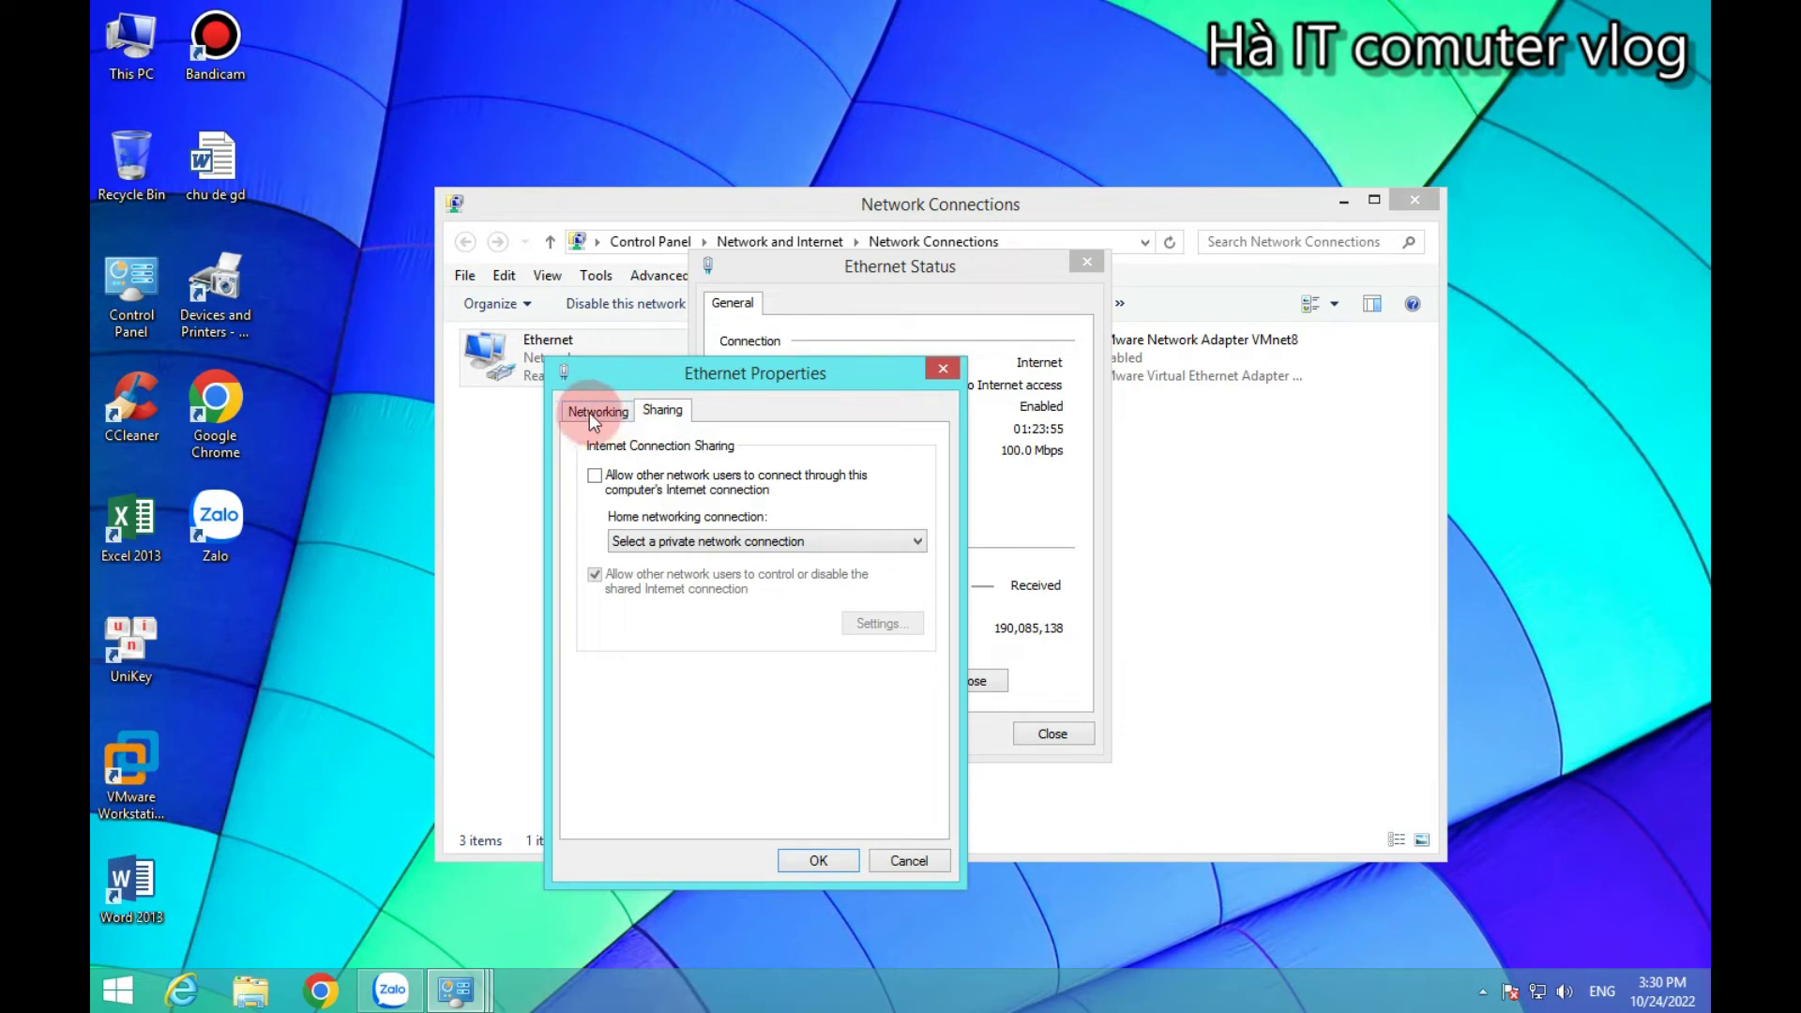
pyautogui.click(589, 413)
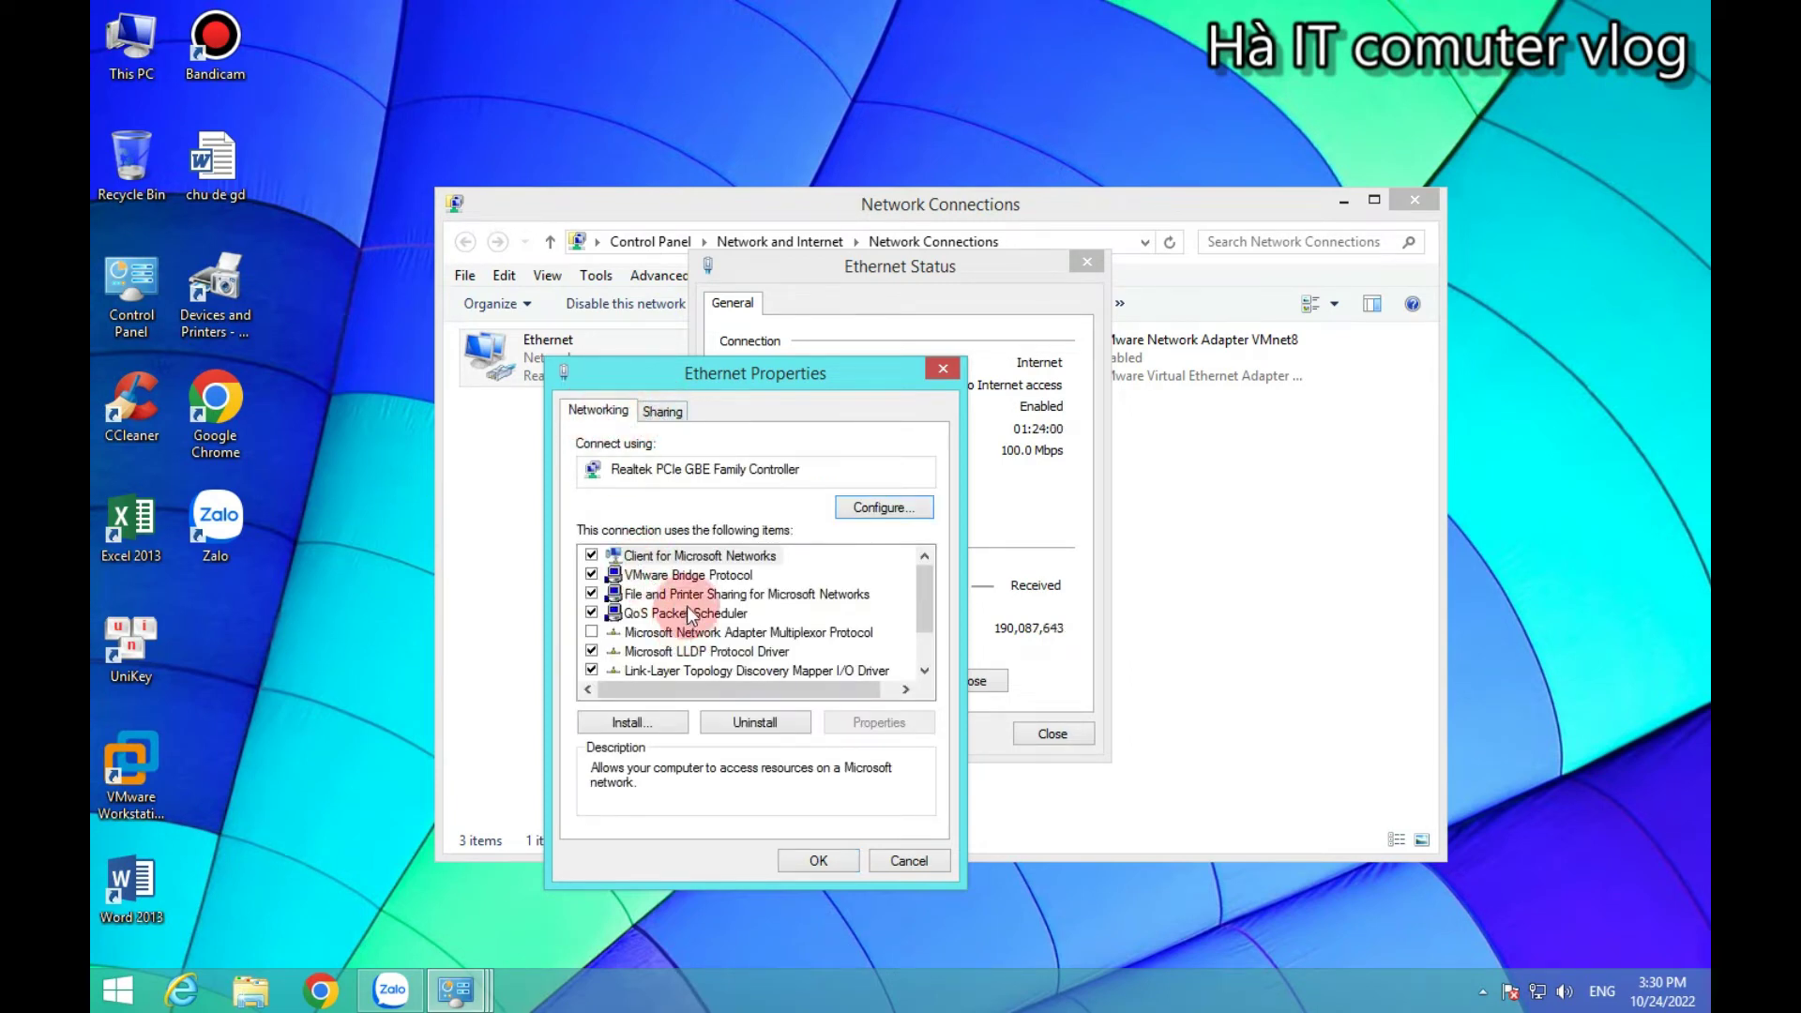
# - Open the Ethernet adapter's Internet Protocol Version 4 (TCP/IPv4) properties and view the alternate configuration before returning to the general settings
pyautogui.moveTo(926, 611); pyautogui.dragTo(926, 658)
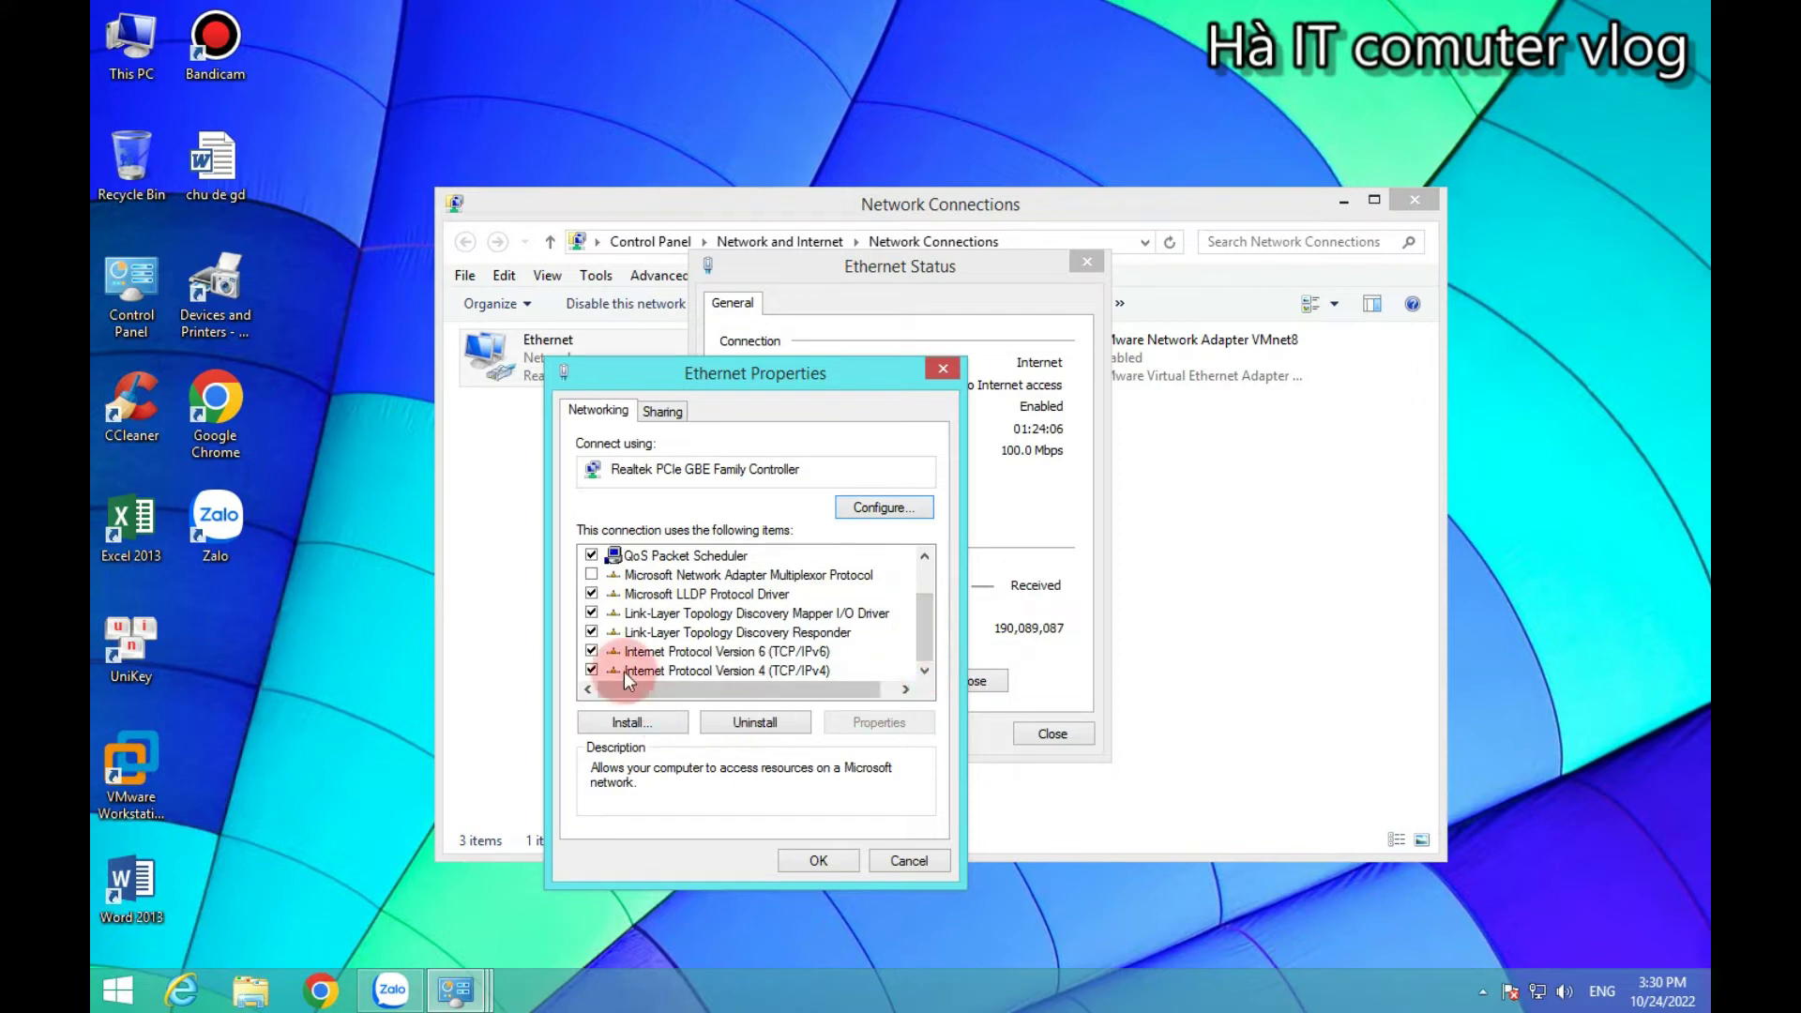
pyautogui.doubleClick(758, 668)
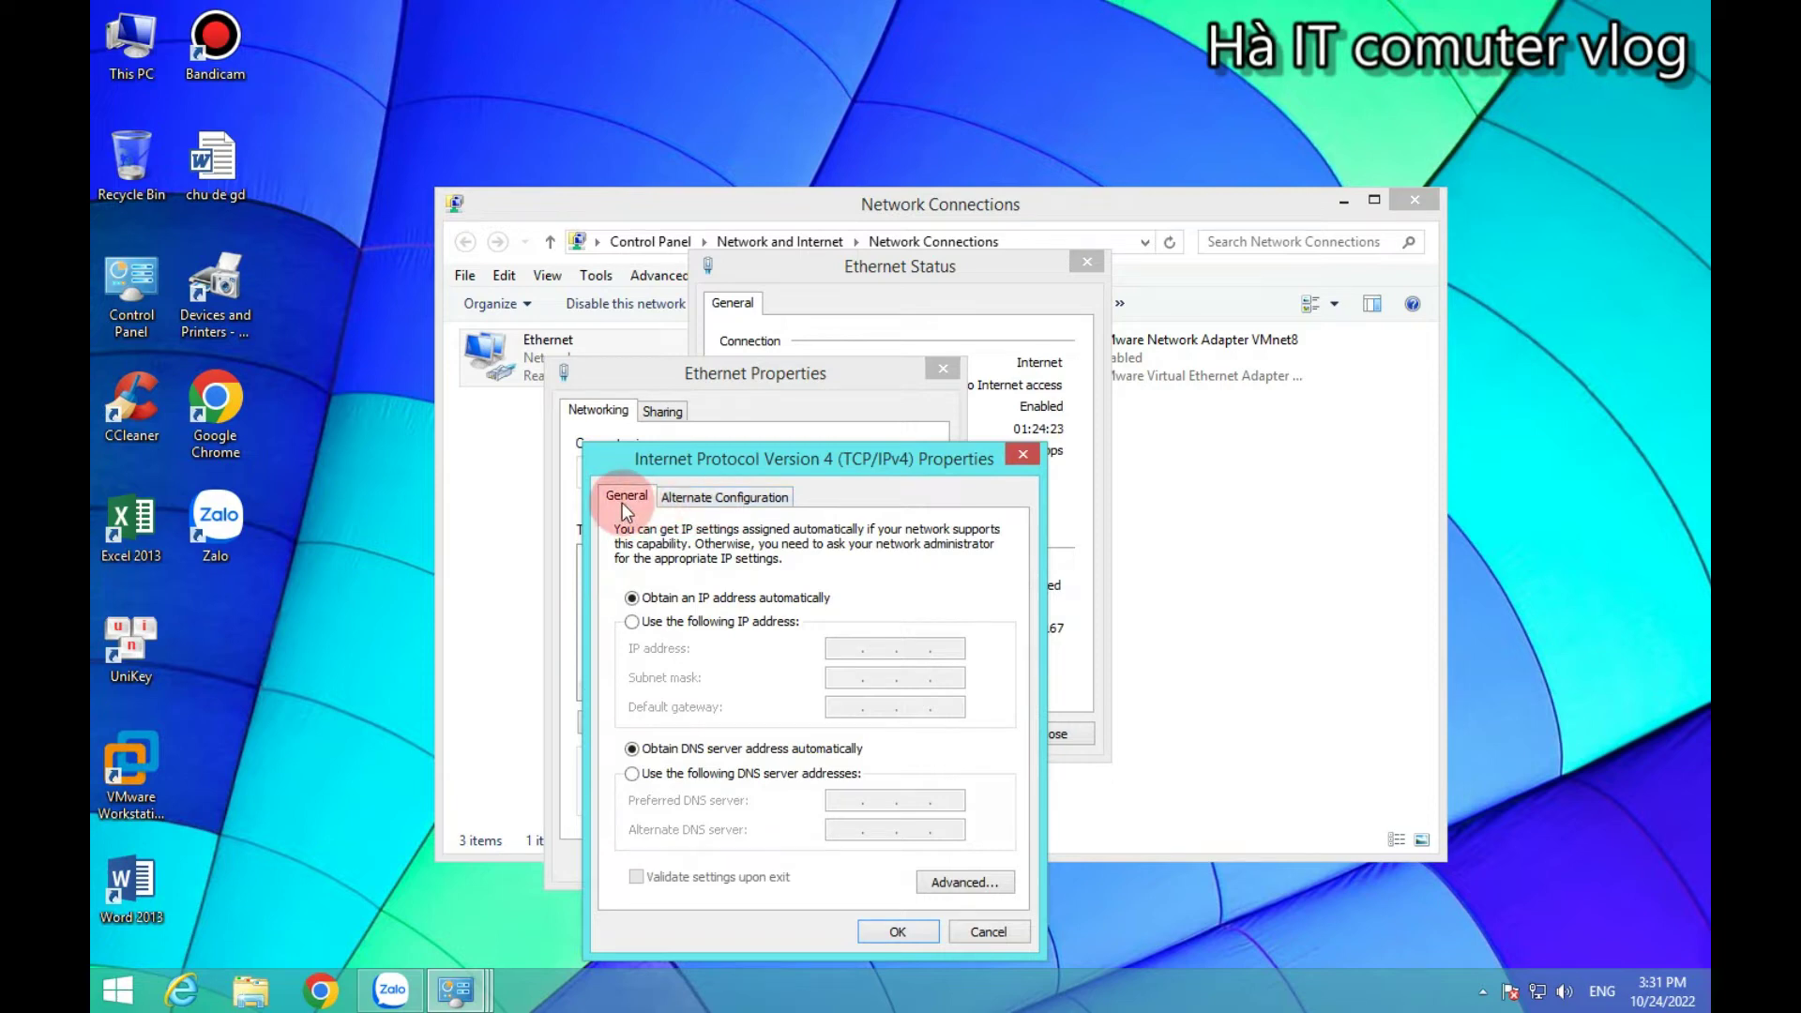
pyautogui.click(683, 499)
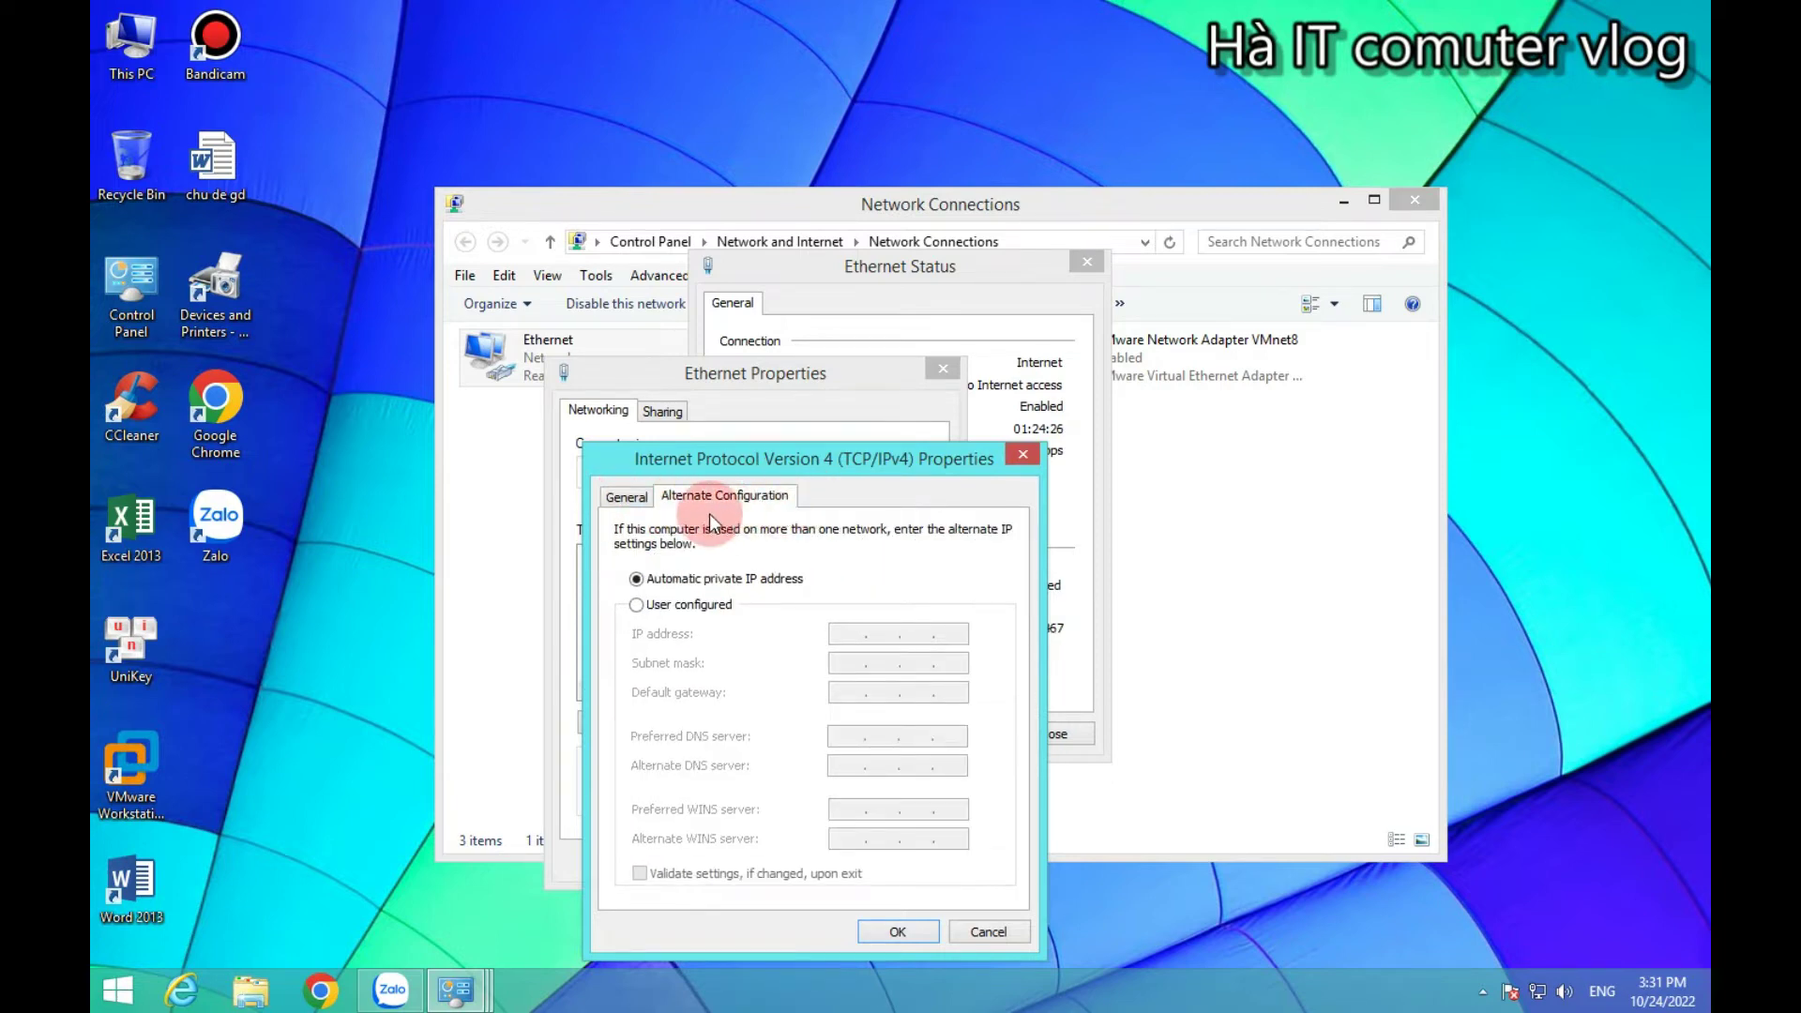
pyautogui.click(626, 496)
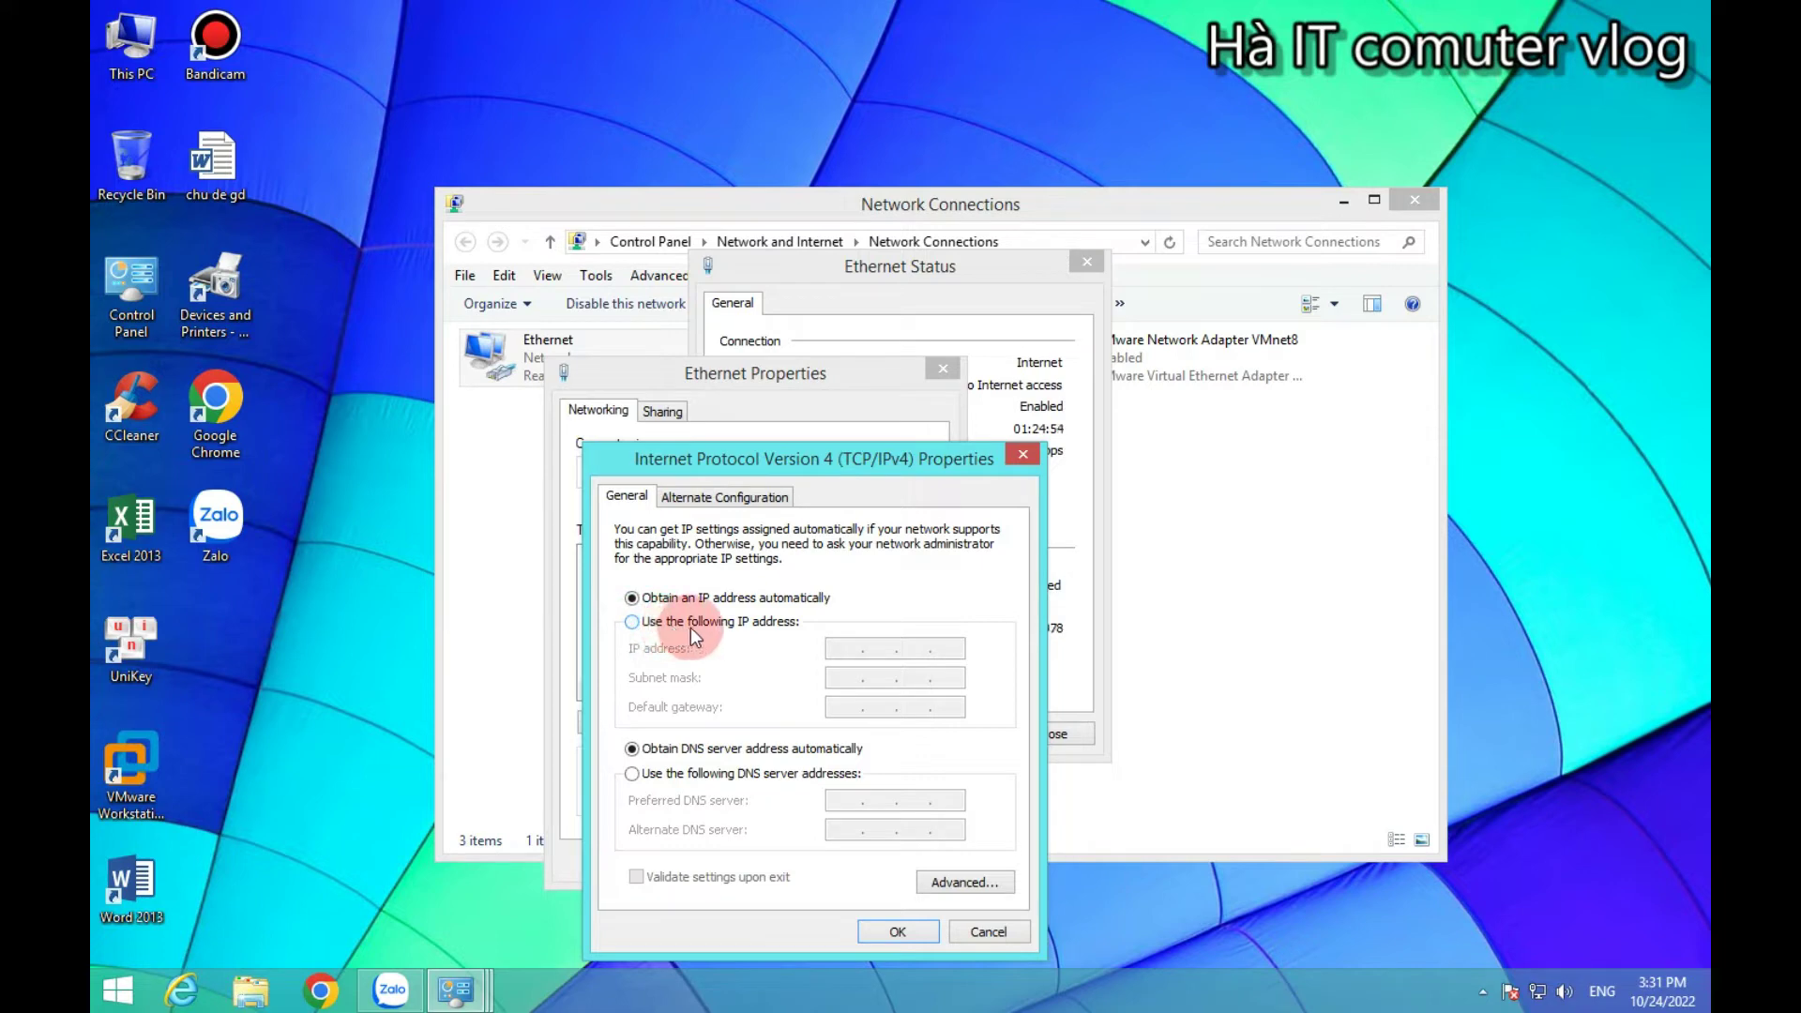
# - Switch IPv4 to a manually specified IP address and set the default gateway to 192.168.1.1
pyautogui.click(633, 622)
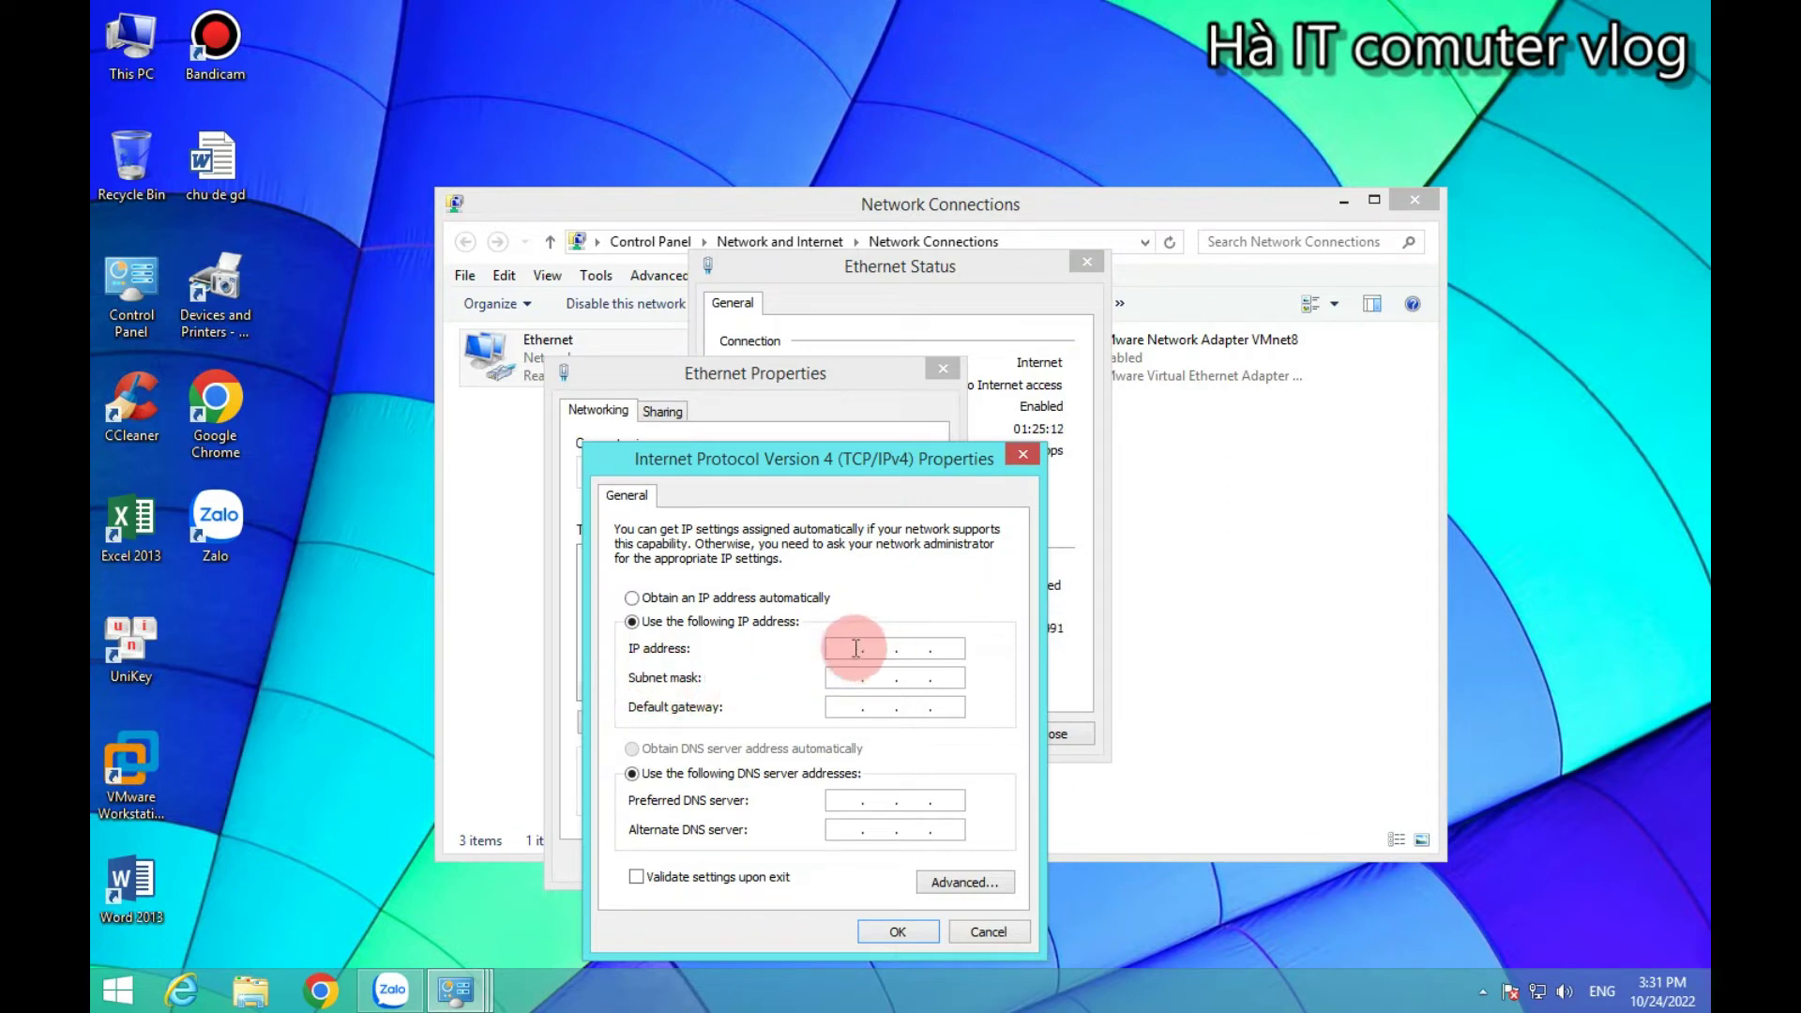
pyautogui.click(847, 706)
pyautogui.write('419')
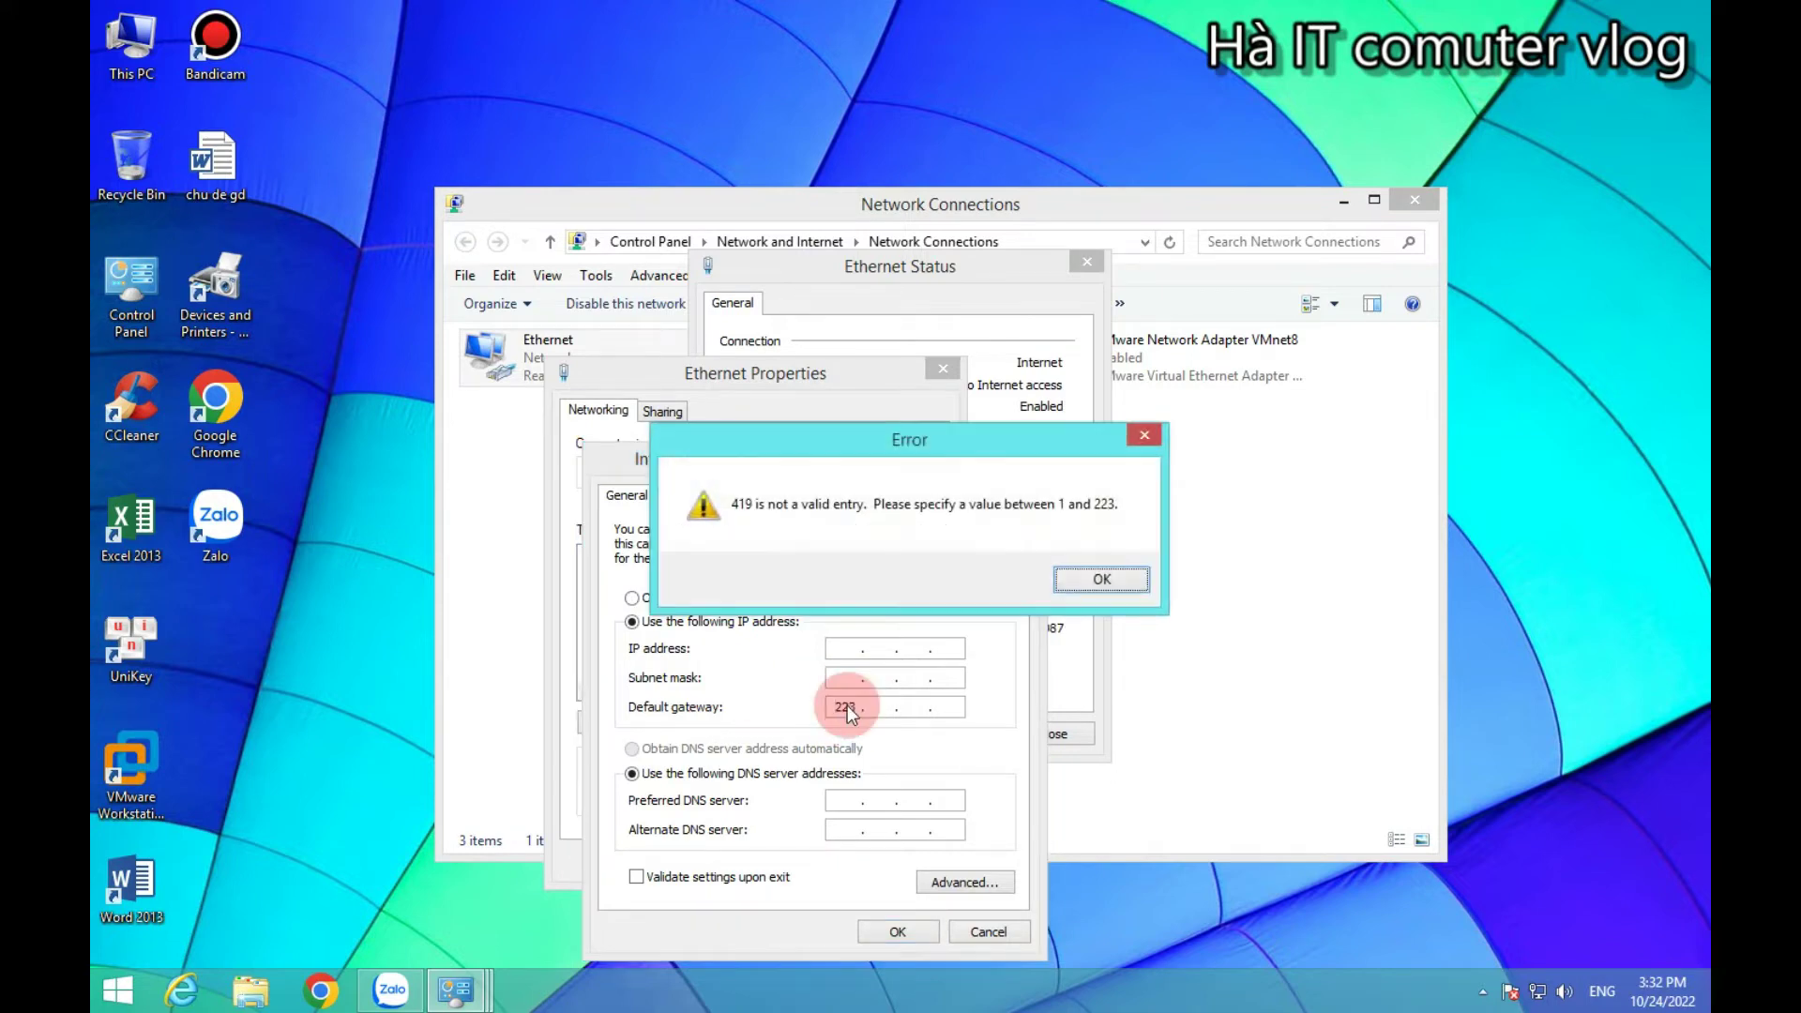
pyautogui.click(1088, 578)
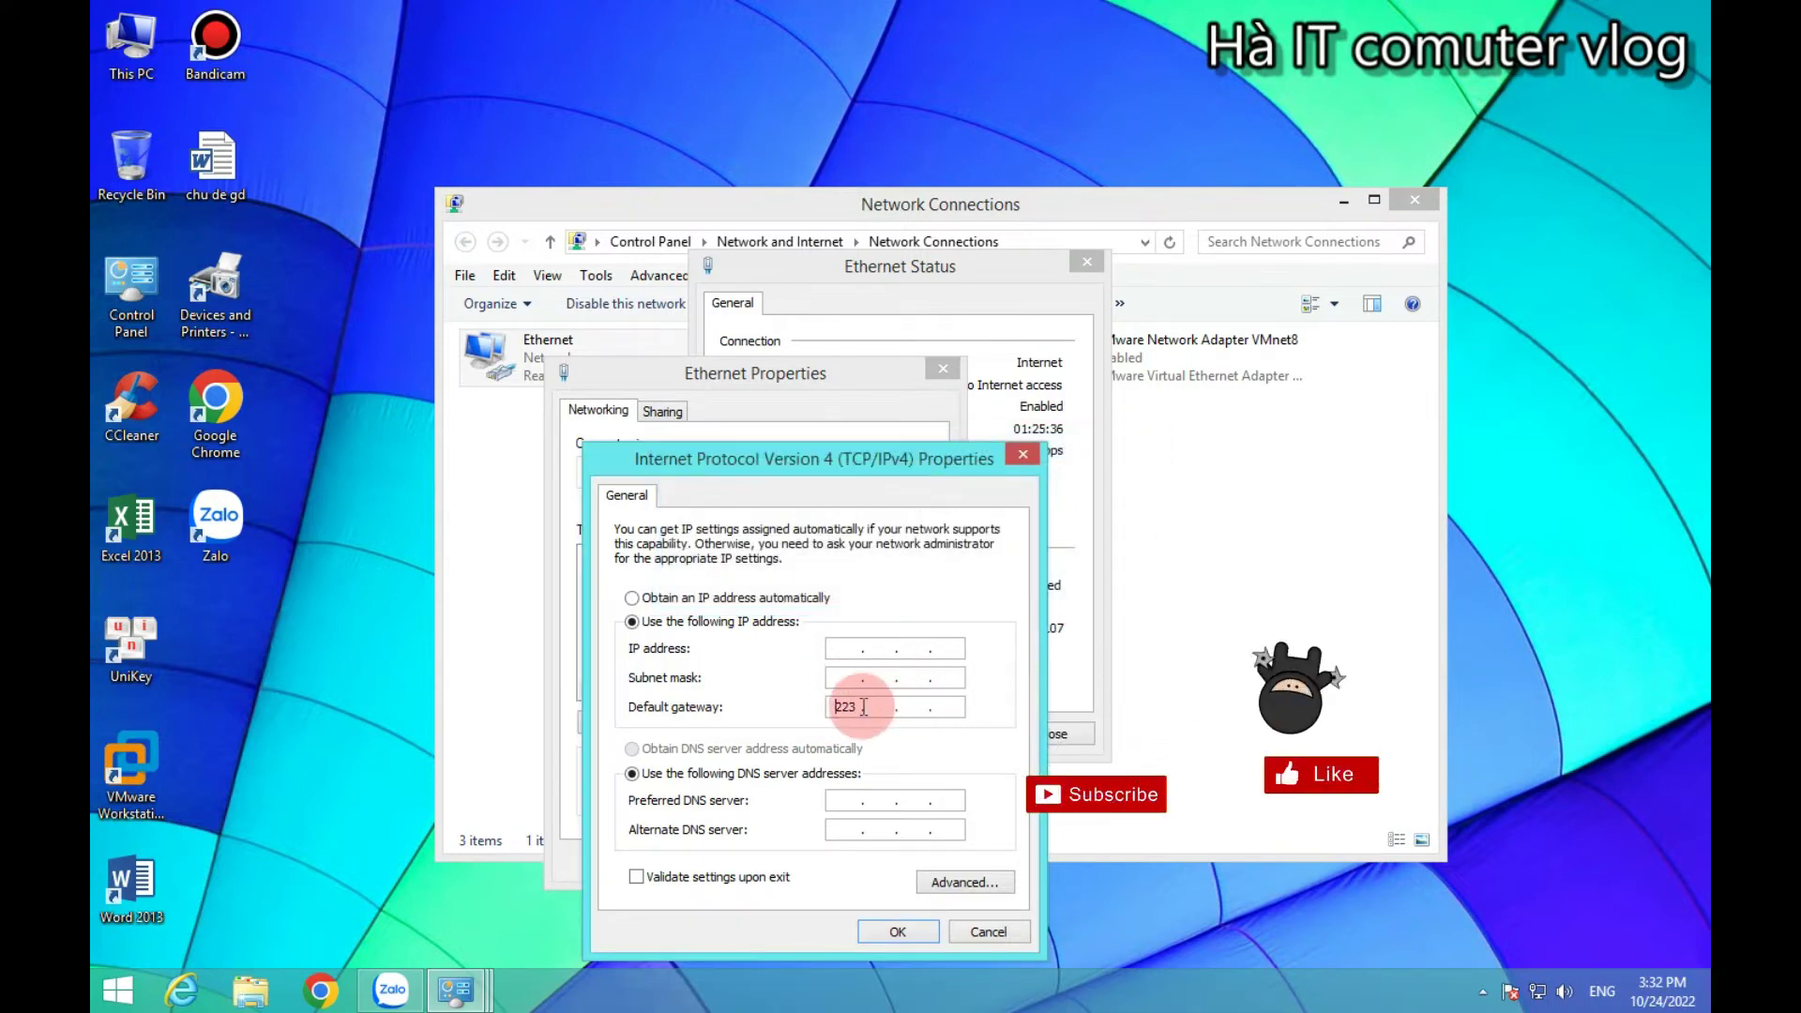
pyautogui.press('BackSpace')
pyautogui.press('BackSpace')
pyautogui.press('BackSpace')
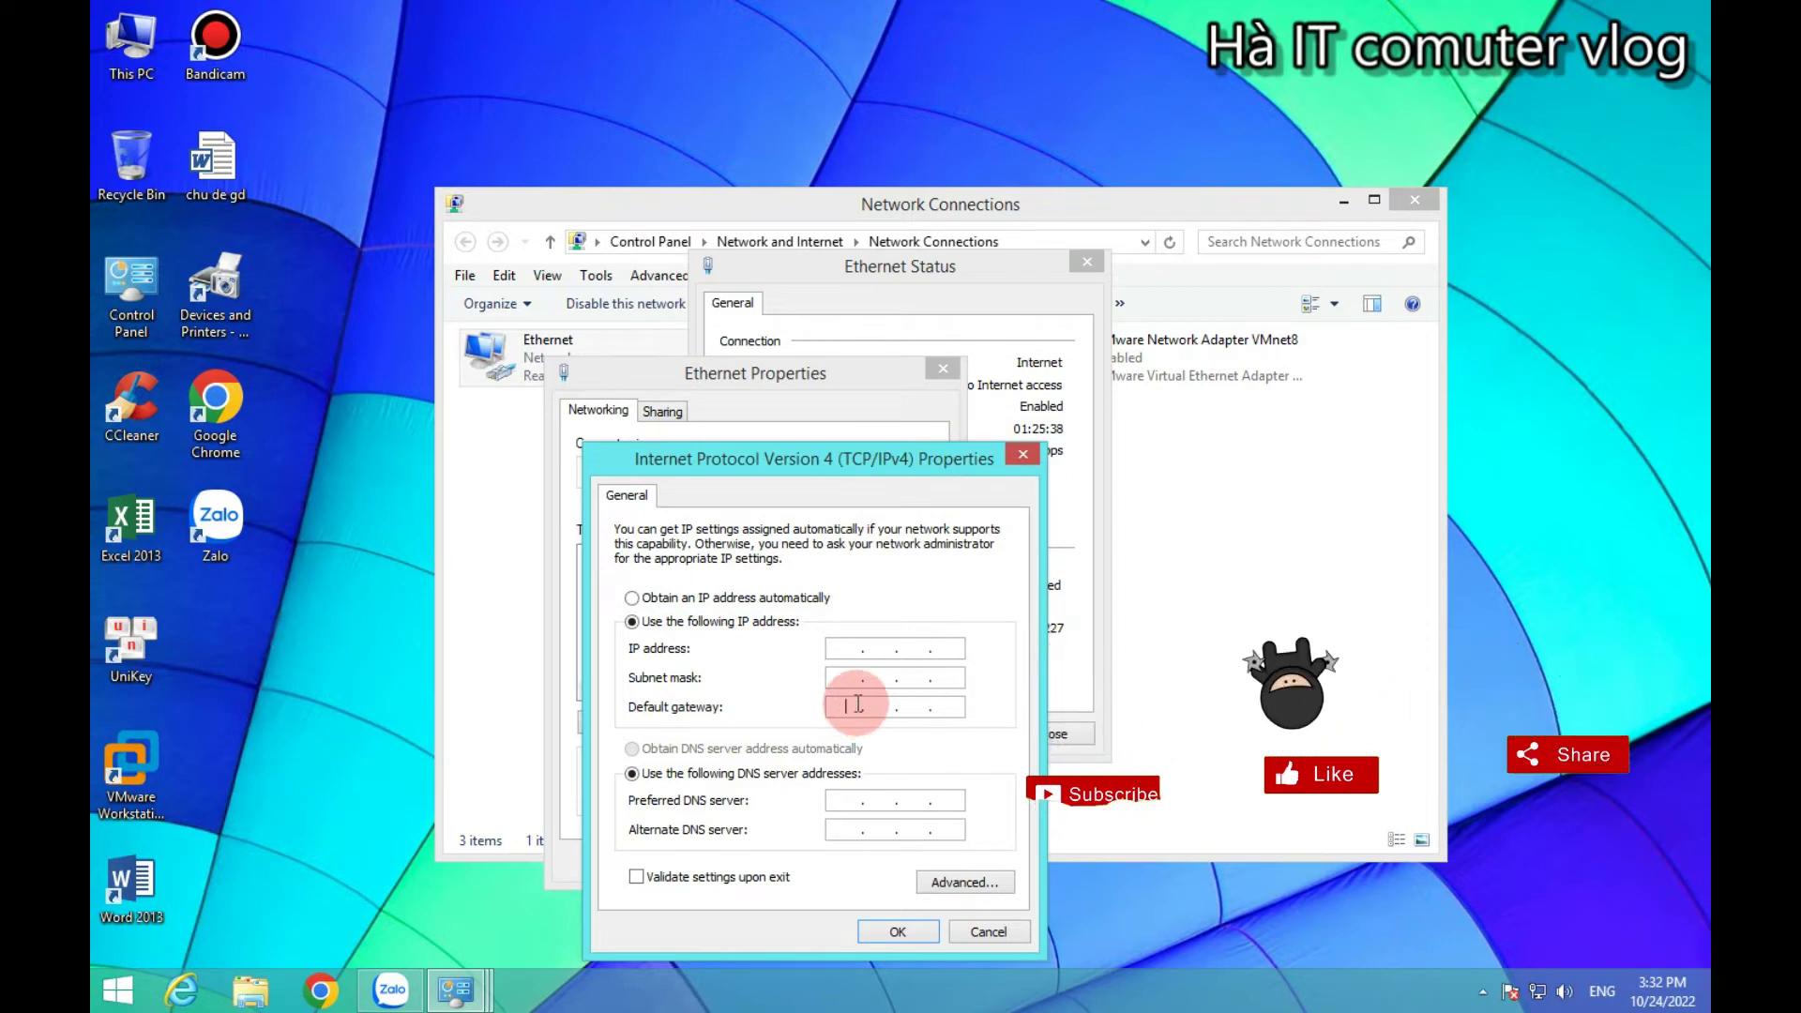
pyautogui.write('192 . ')
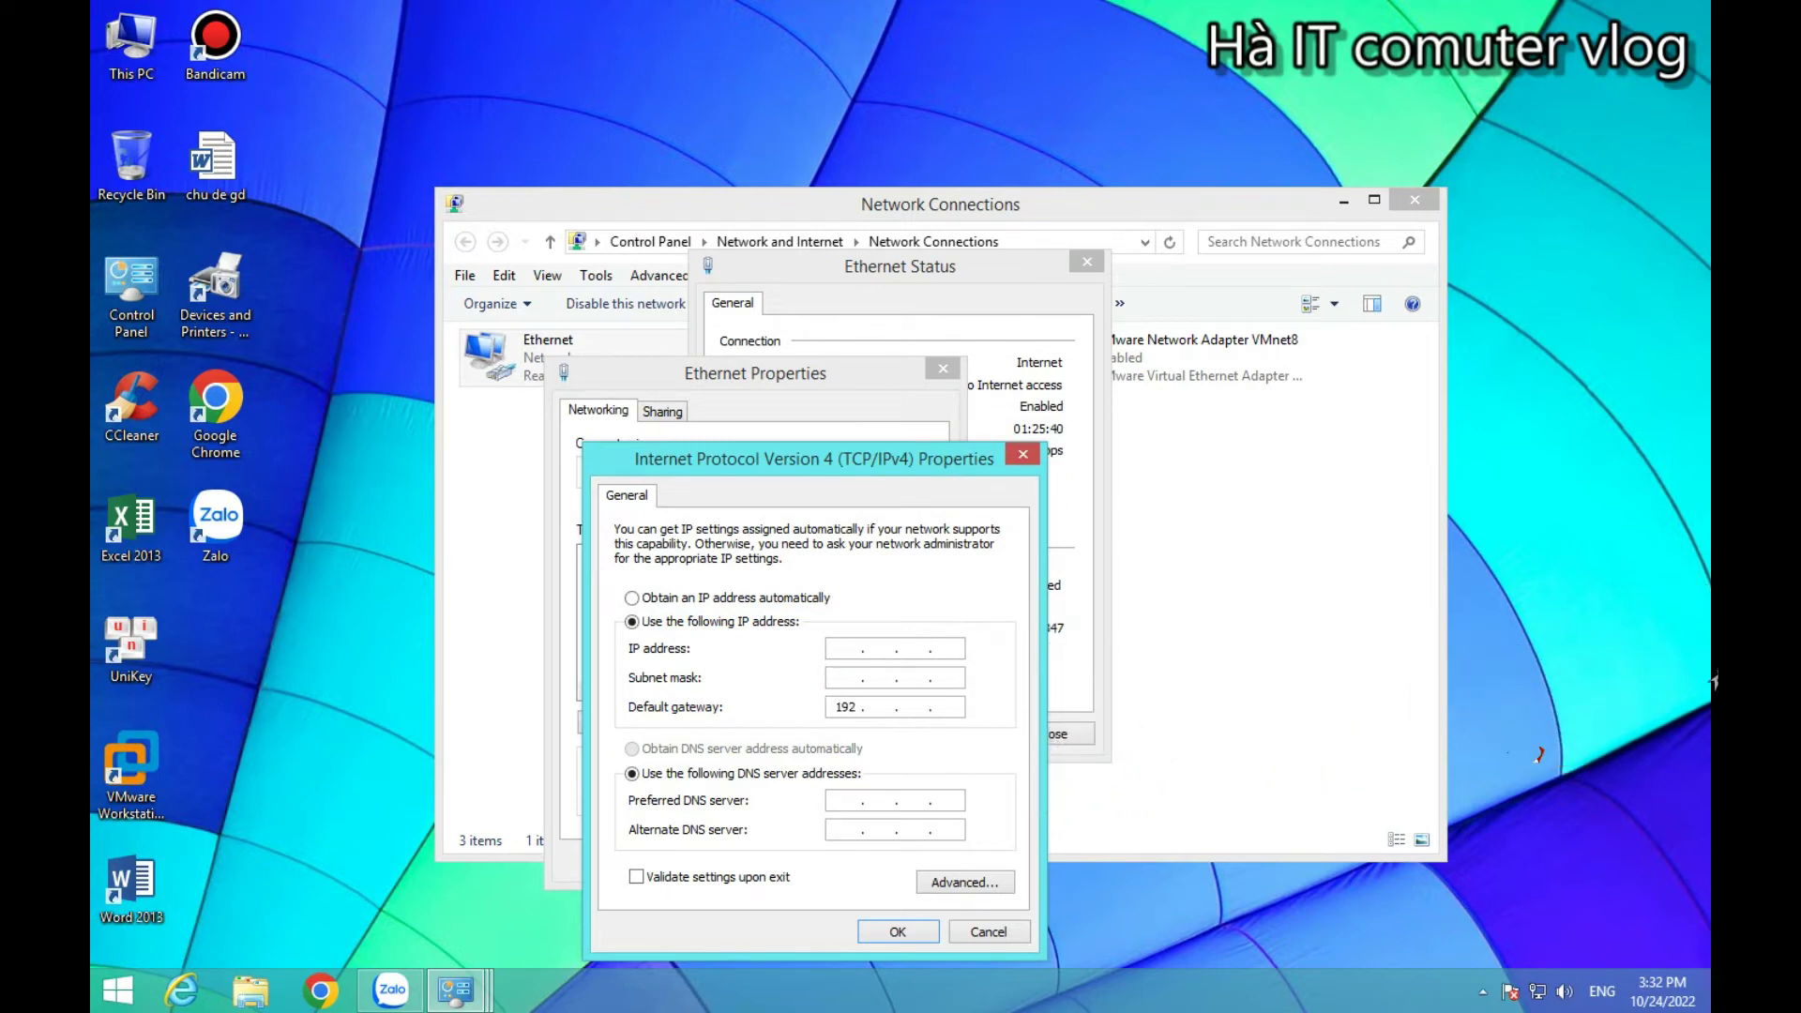
pyautogui.write('168 . 1')
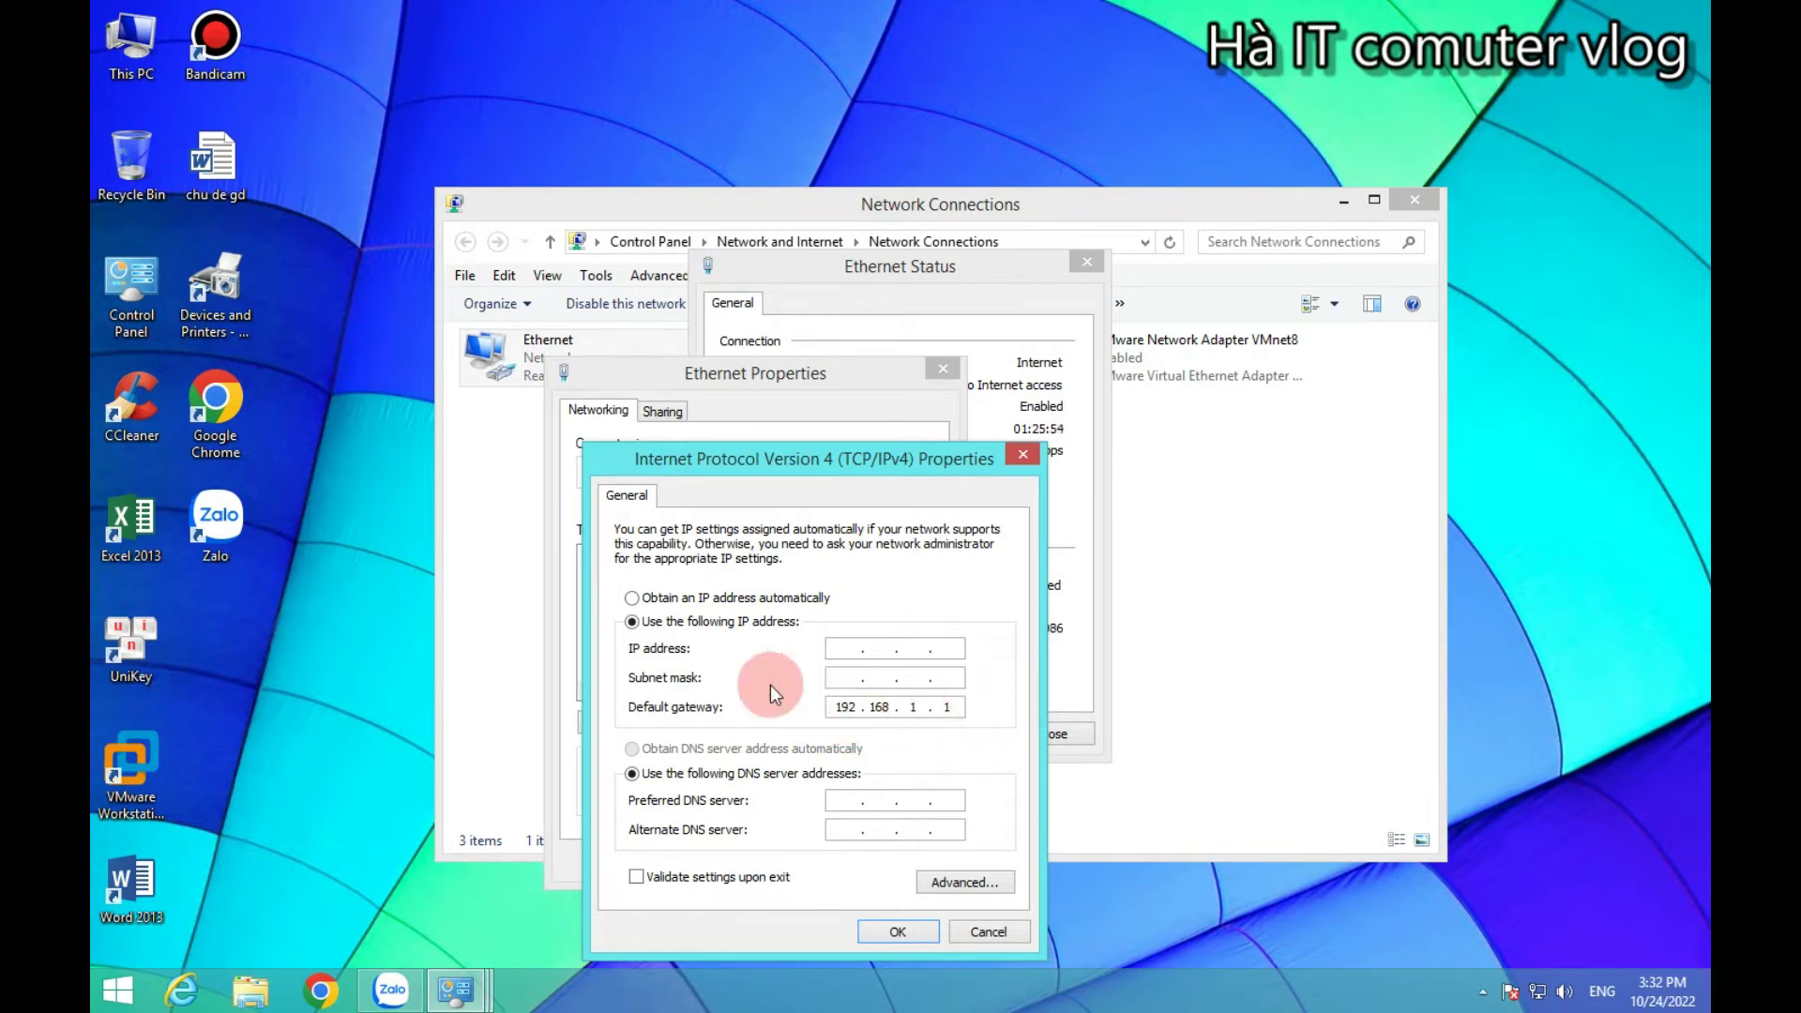
# - Set the static IP address to 192.168.1.10 with the subnet mask 255.255.255.0
pyautogui.click(844, 650)
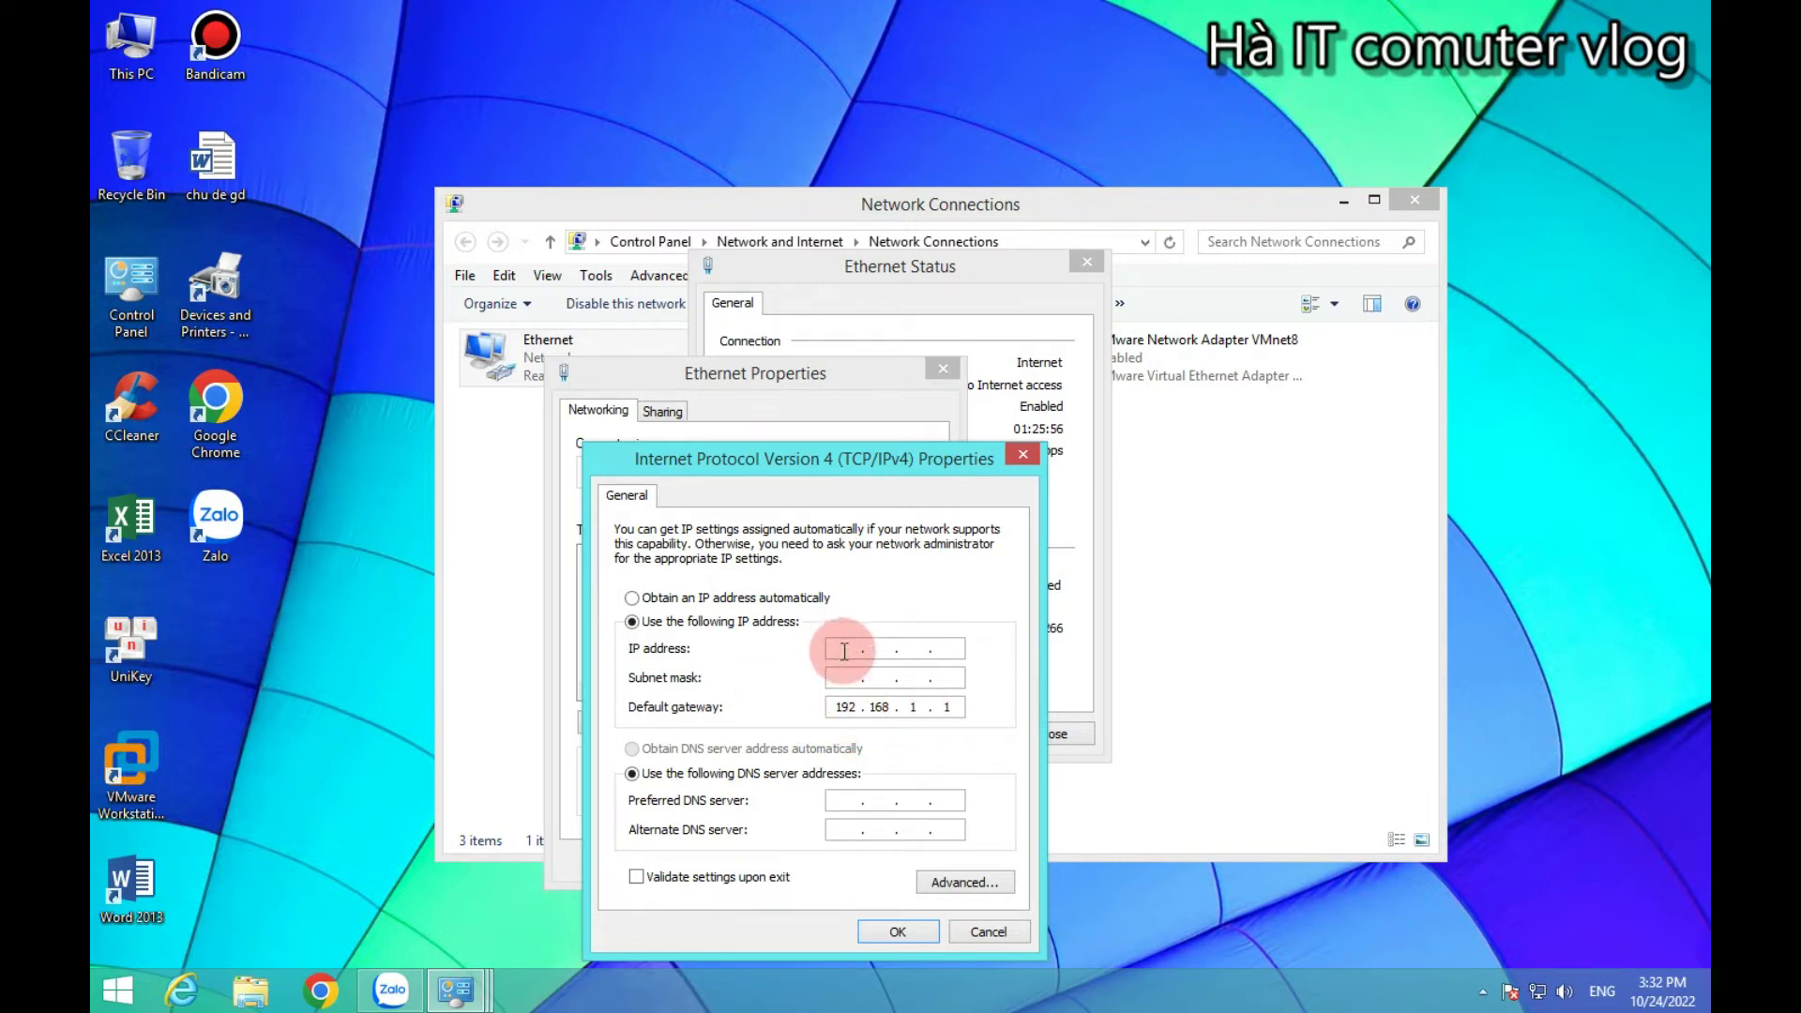
pyautogui.click(839, 647)
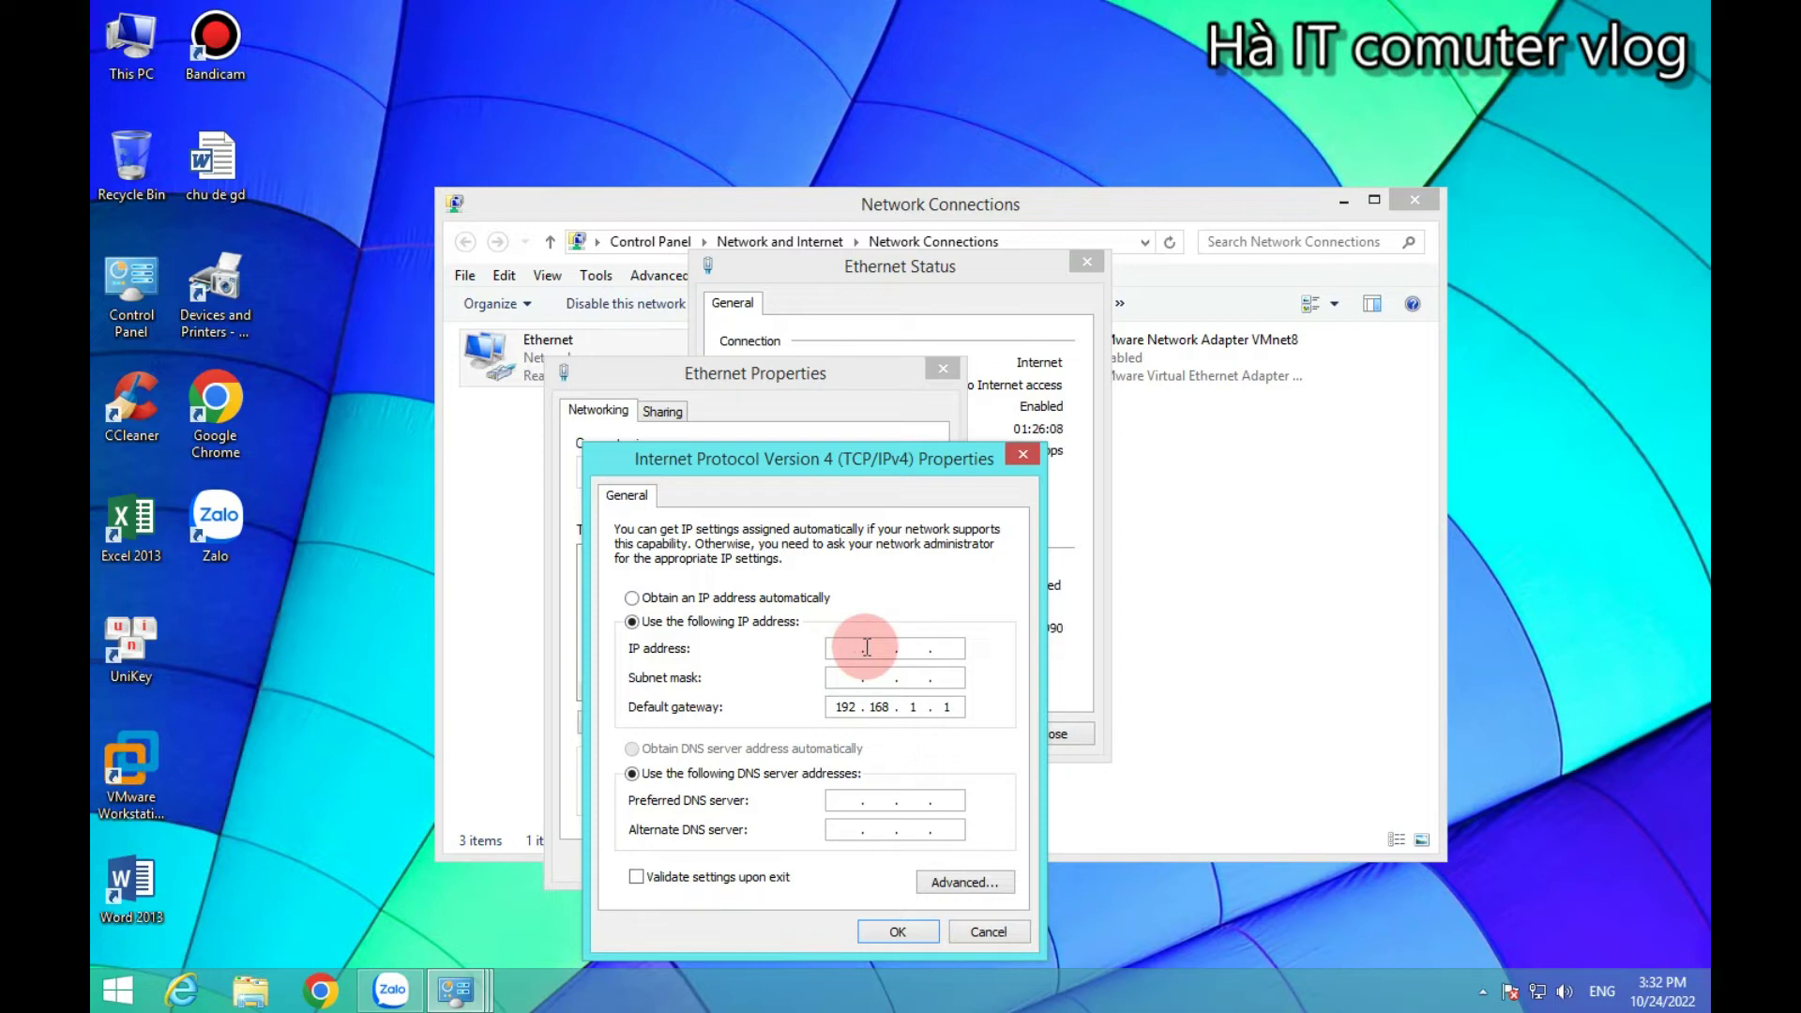
pyautogui.click(872, 706)
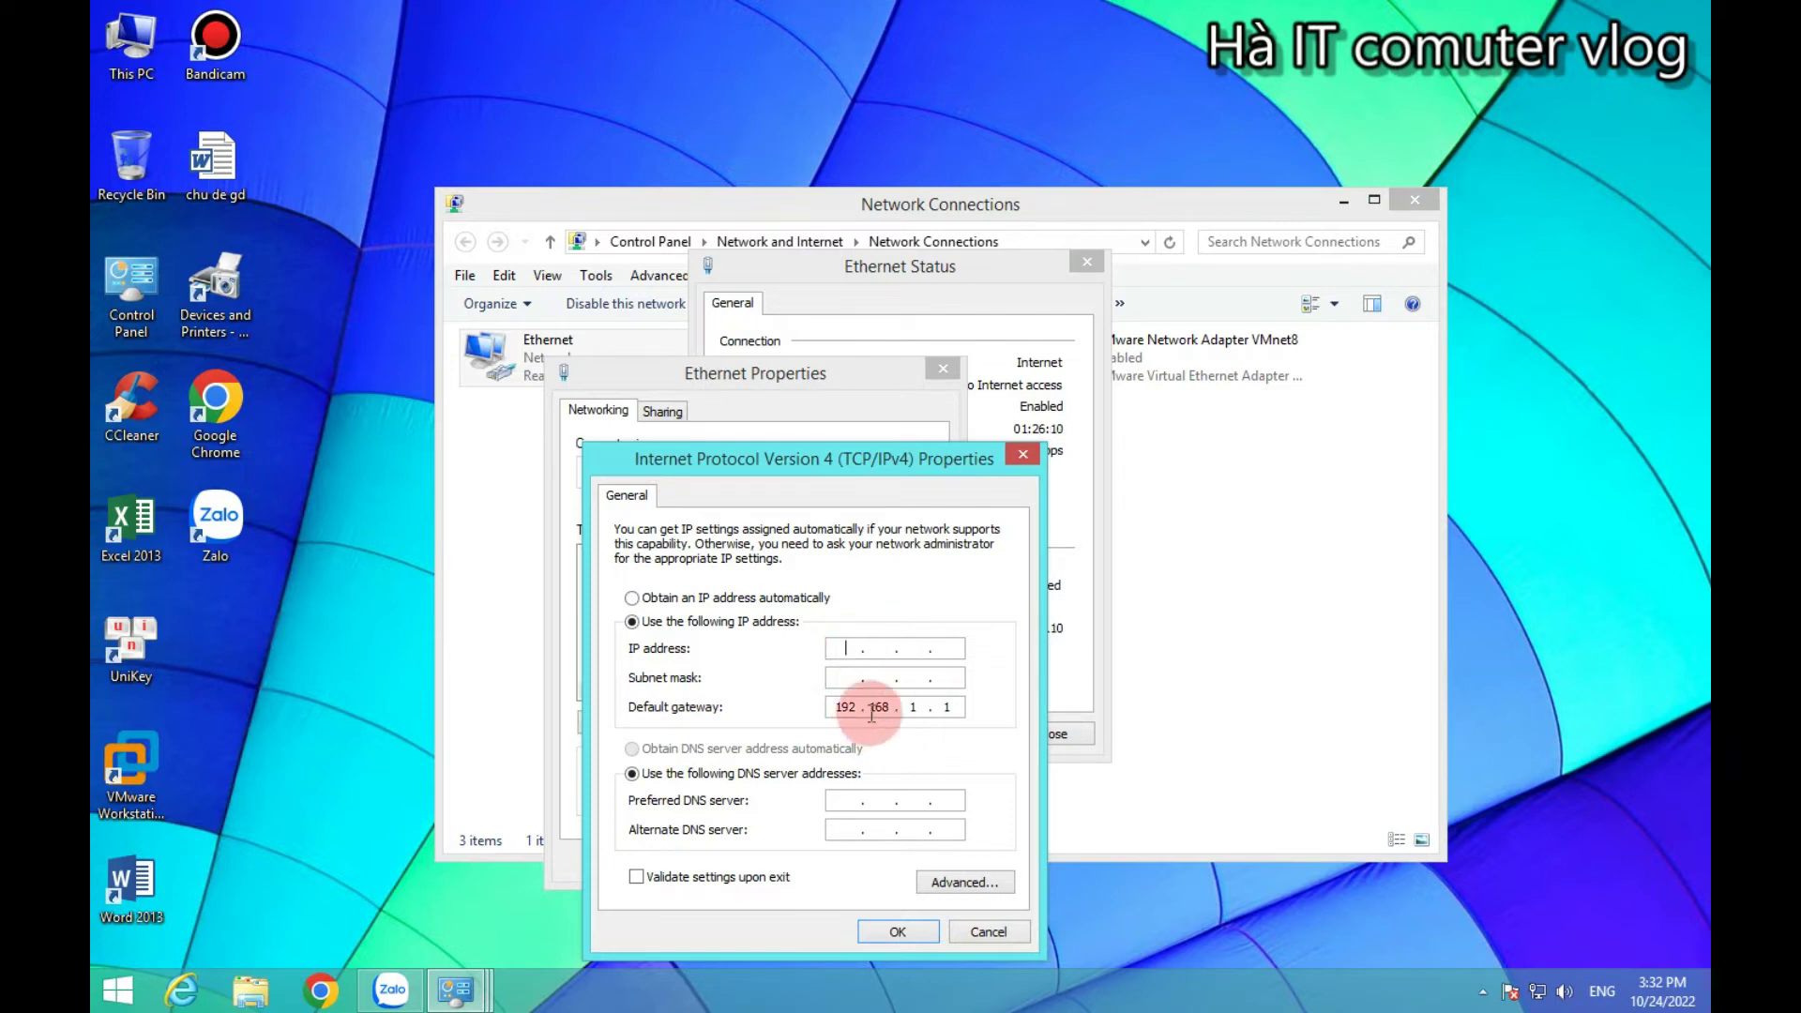
pyautogui.click(946, 707)
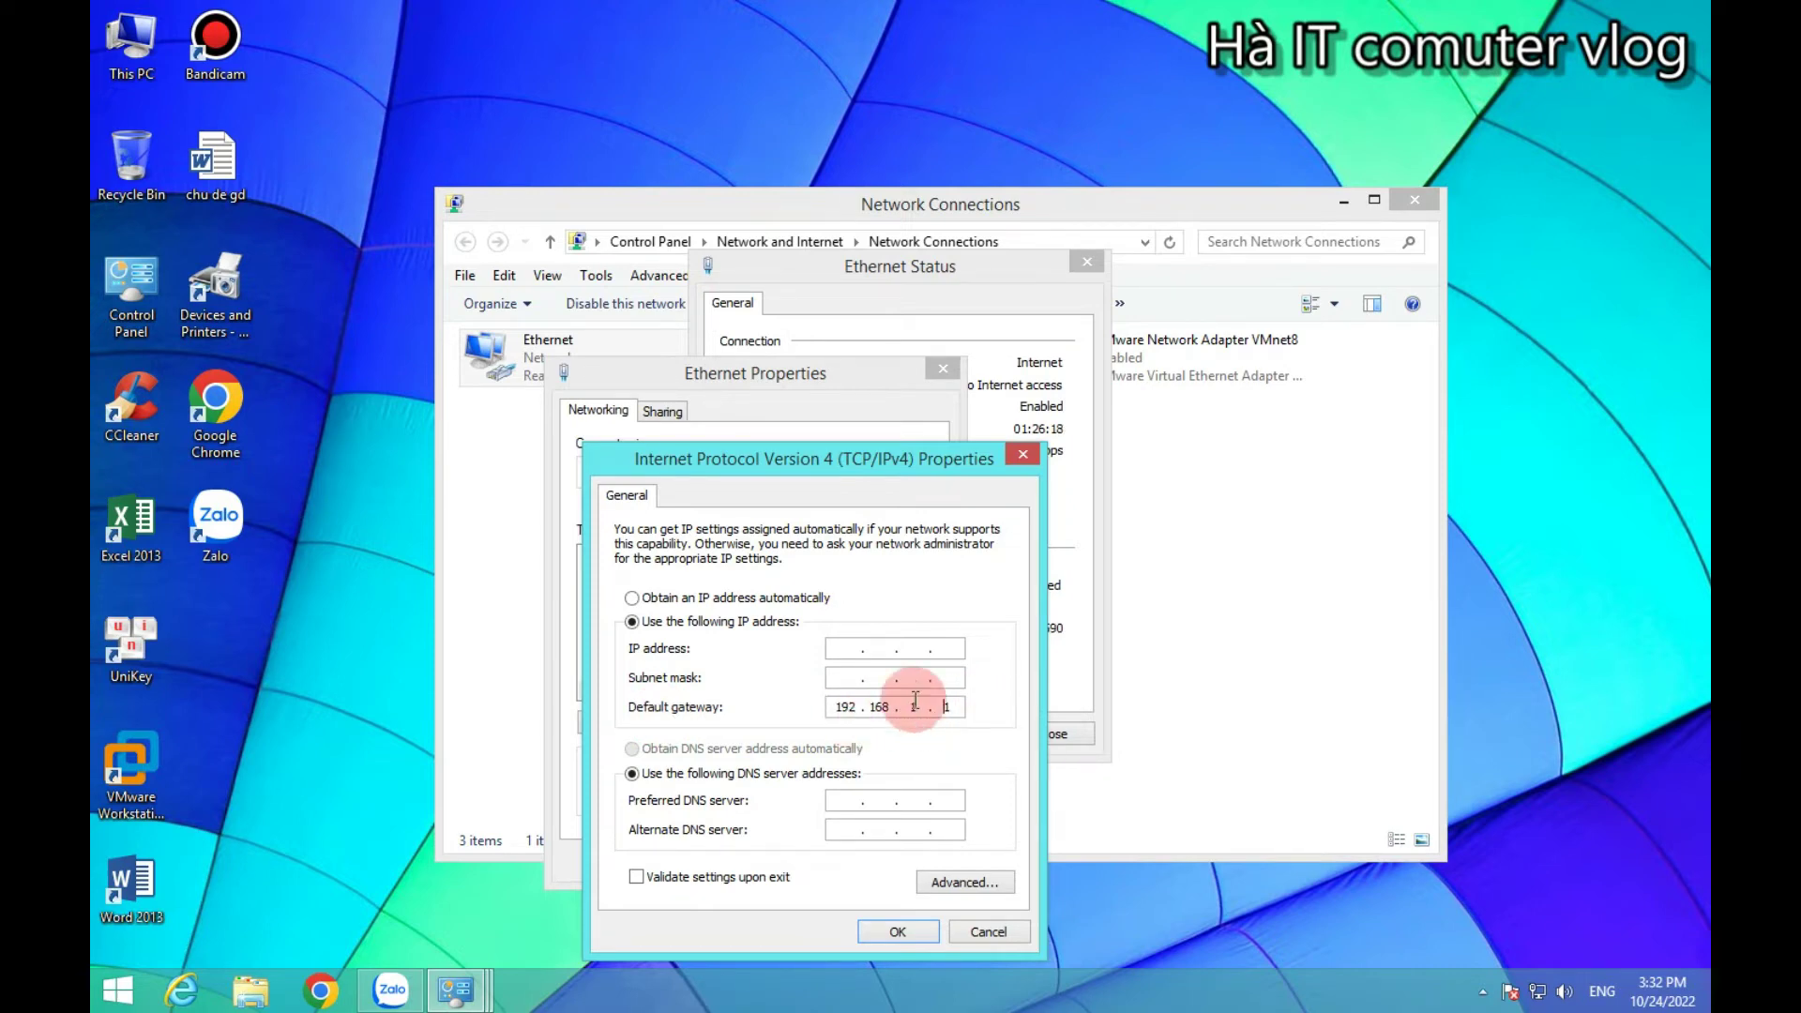
pyautogui.click(835, 649)
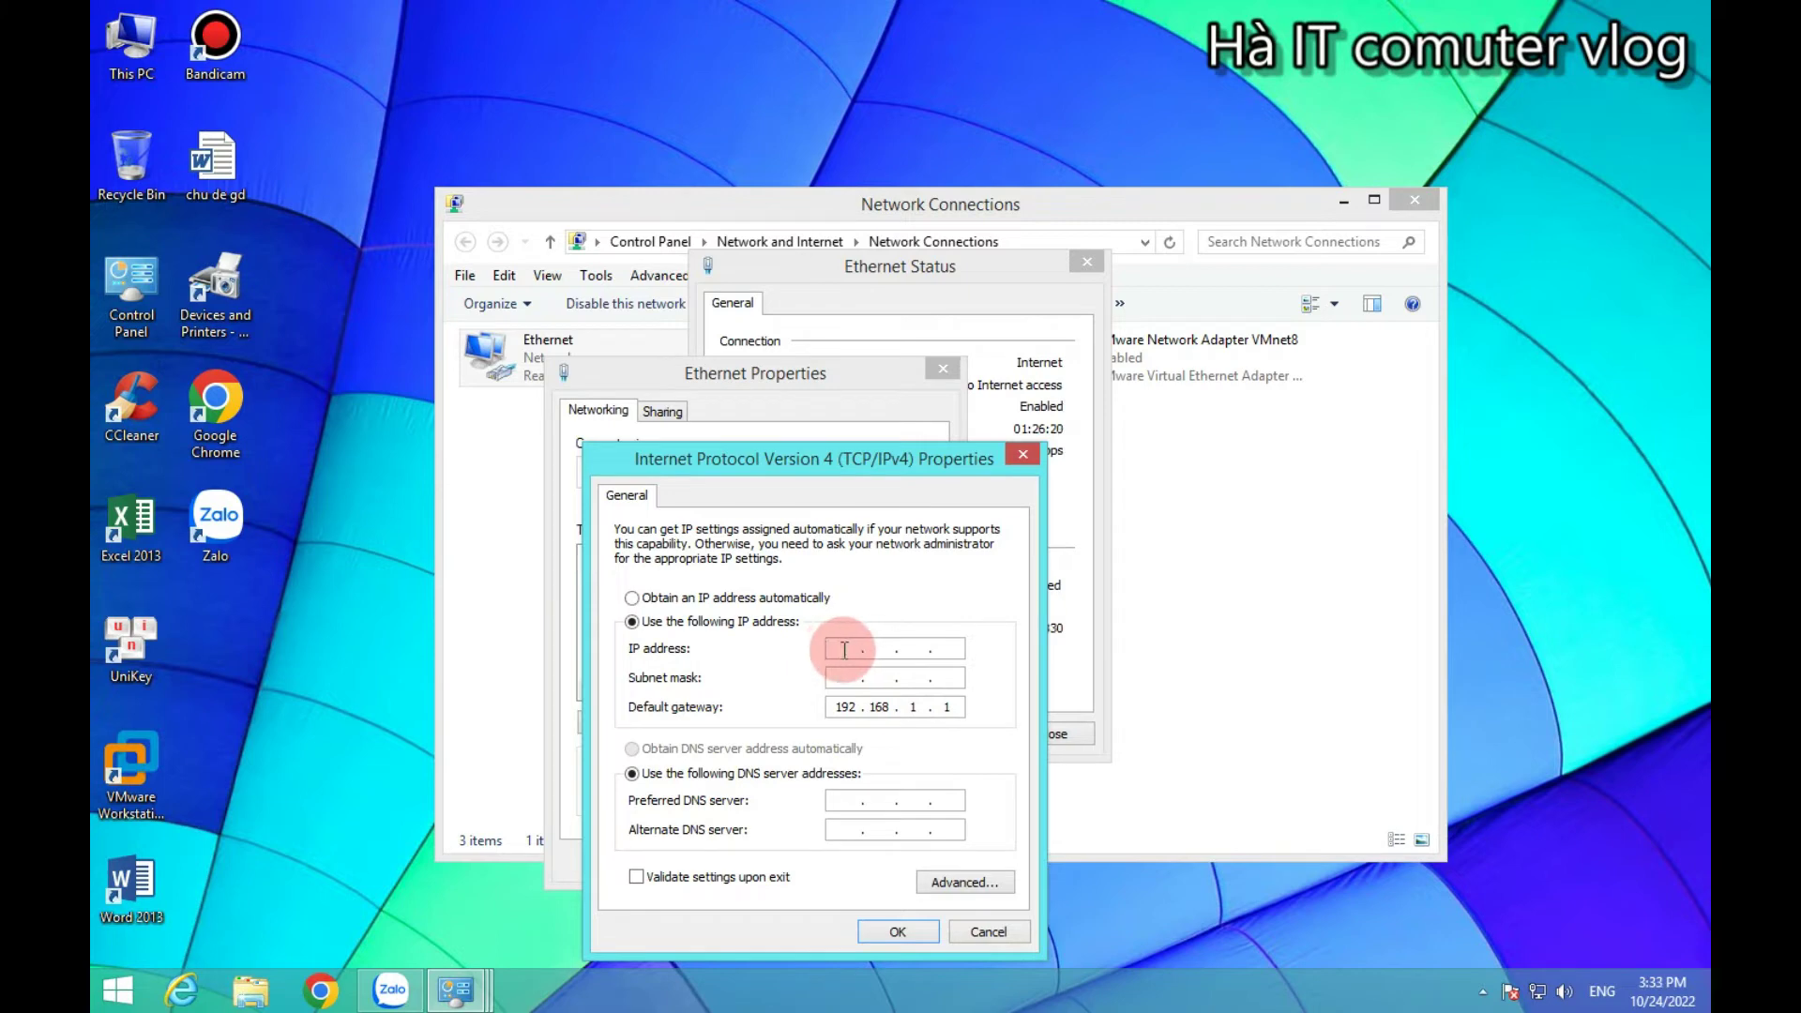
pyautogui.write('192.')
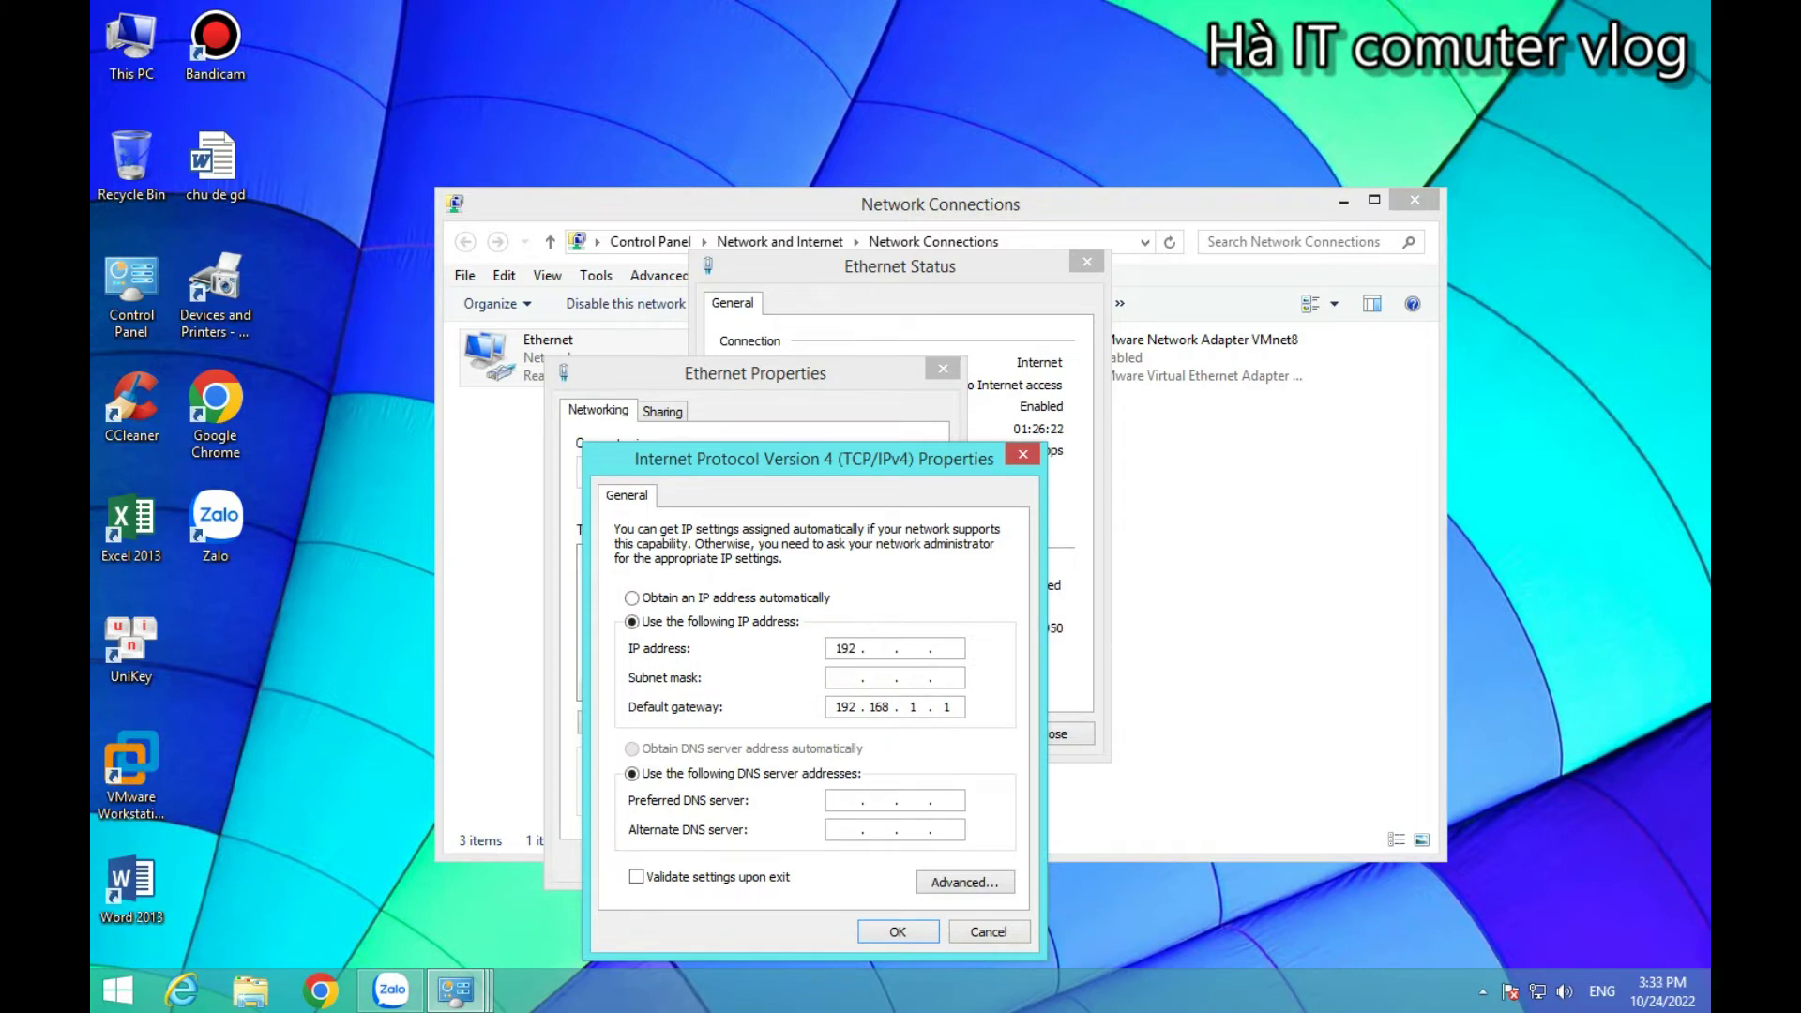
pyautogui.write('168.1')
pyautogui.write('10')
pyautogui.click(850, 678)
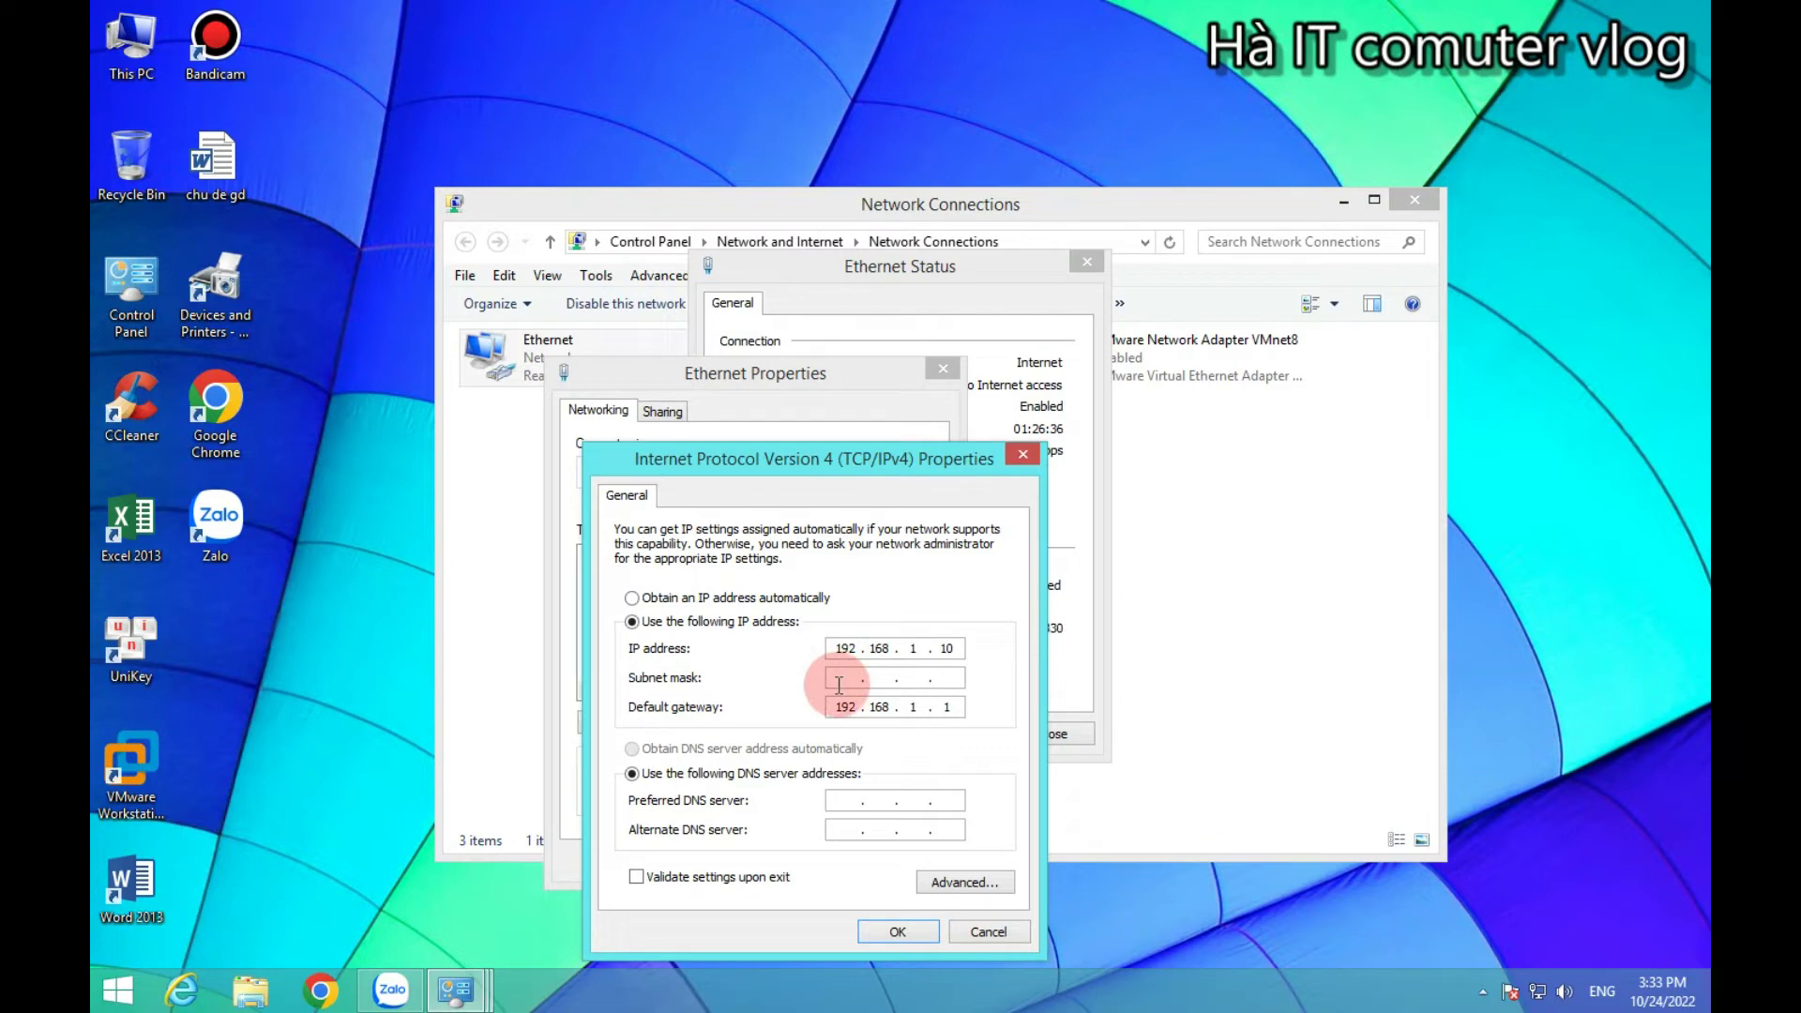
pyautogui.click(839, 684)
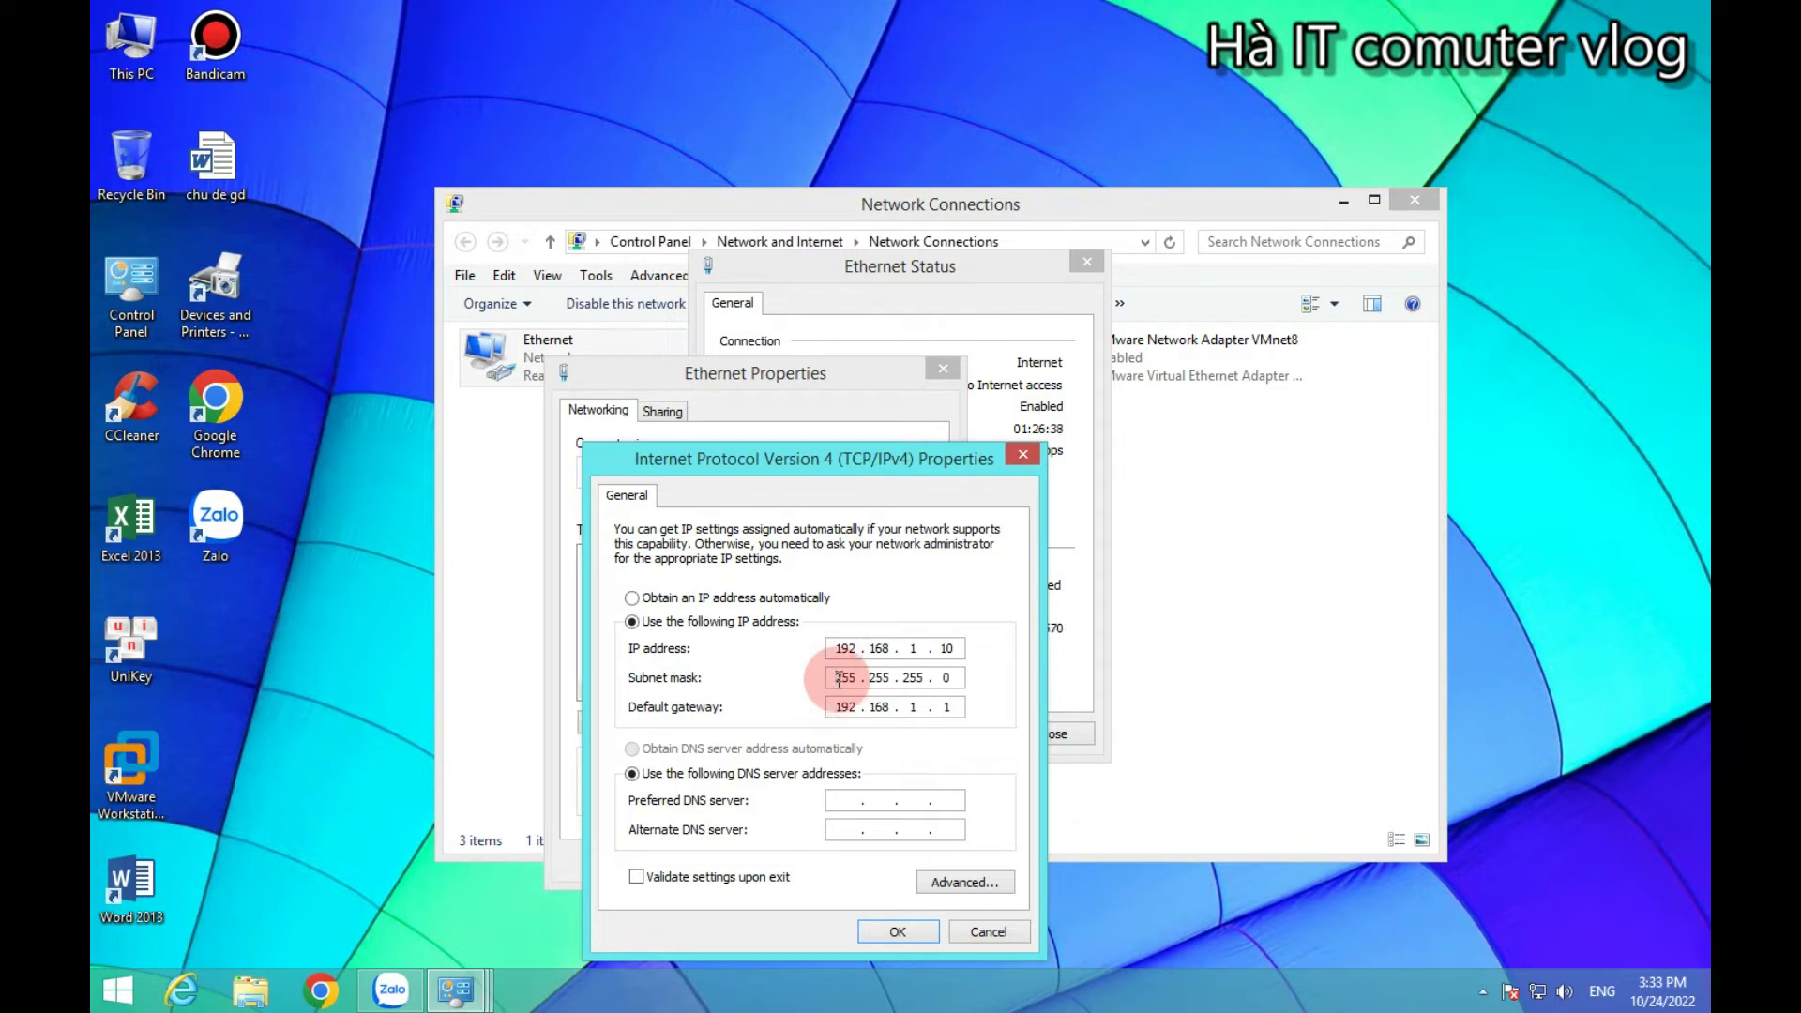
pyautogui.click(938, 698)
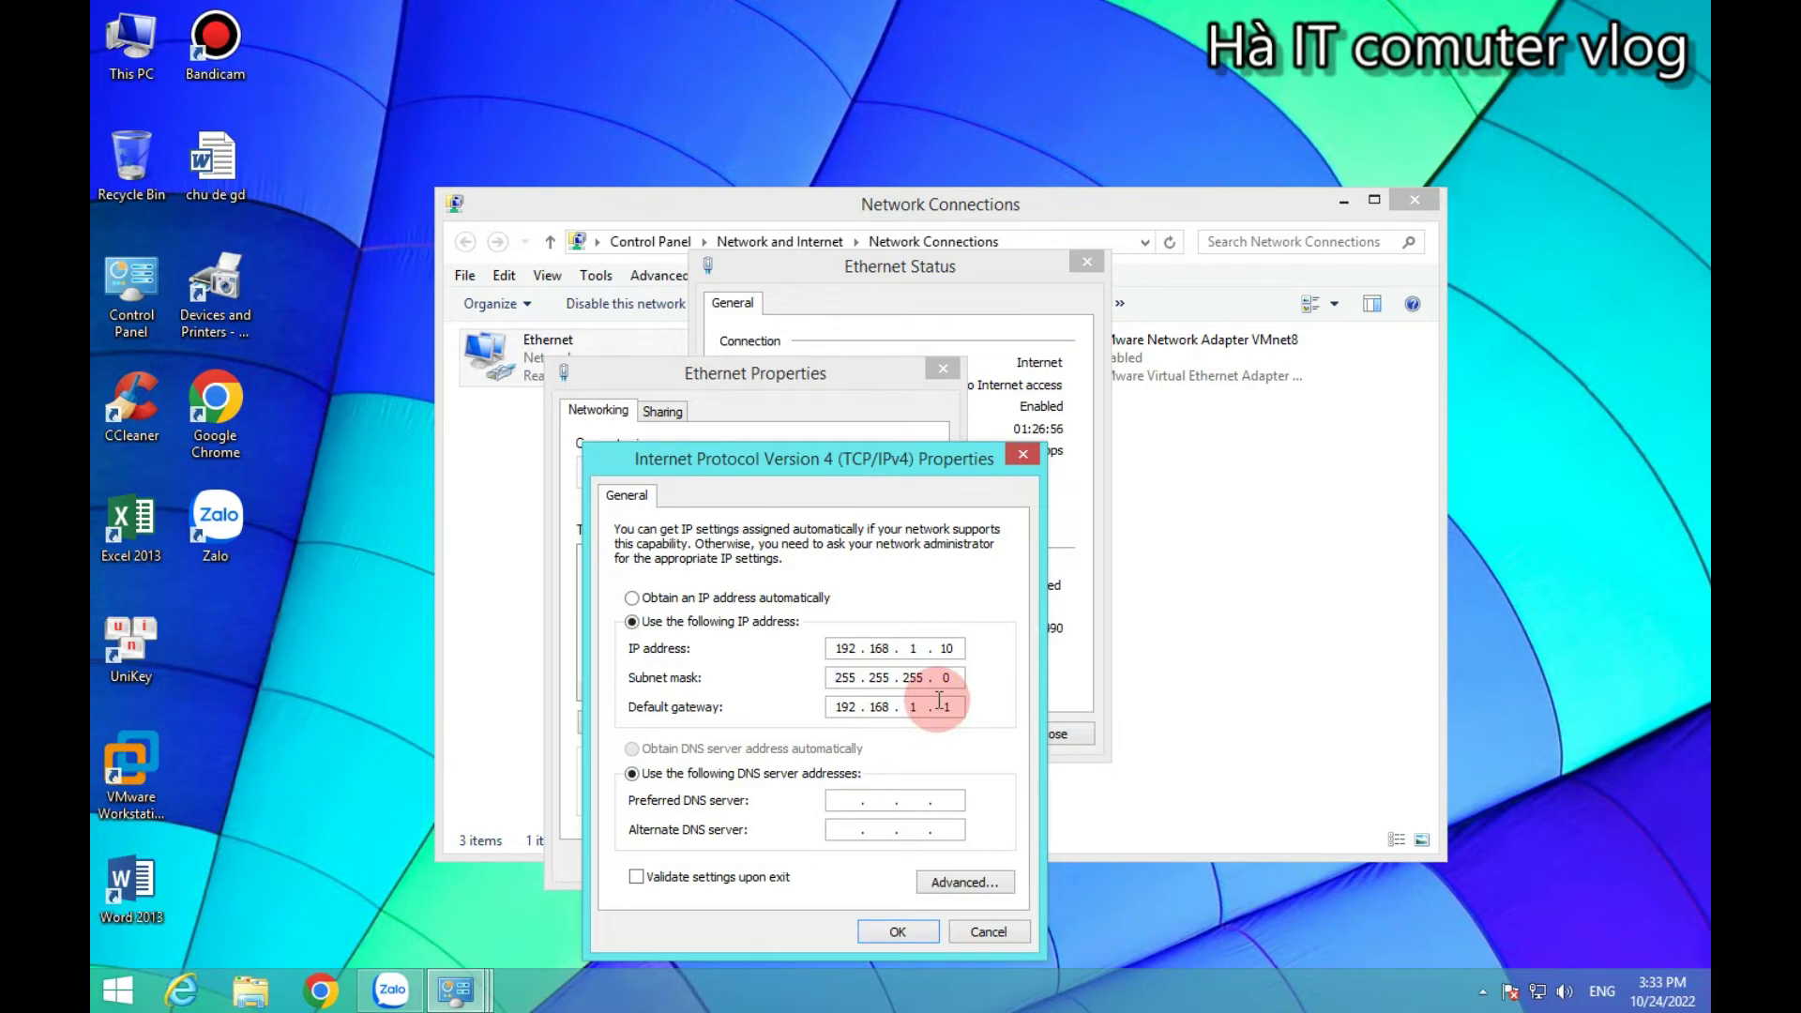
pyautogui.doubleClick(840, 648)
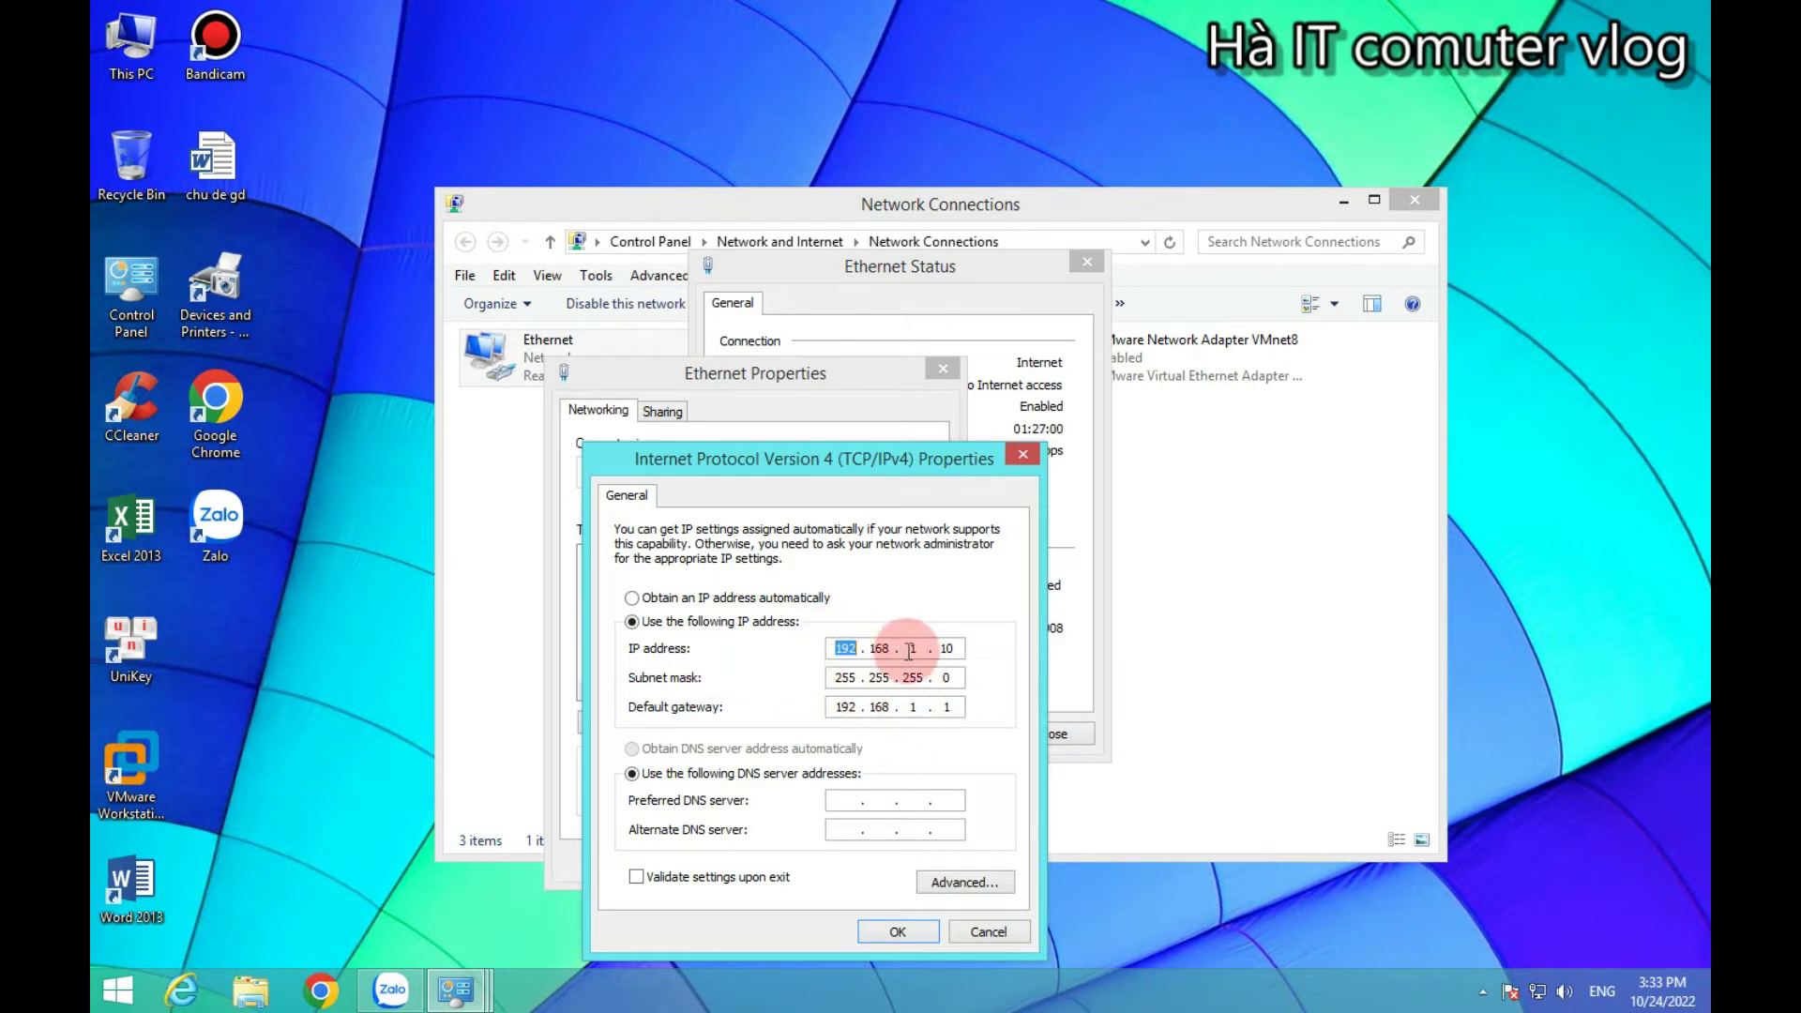
# - Set the preferred DNS server to 8.8.8.8 and the alternate DNS server to 8.8.4.4
pyautogui.doubleClick(948, 649)
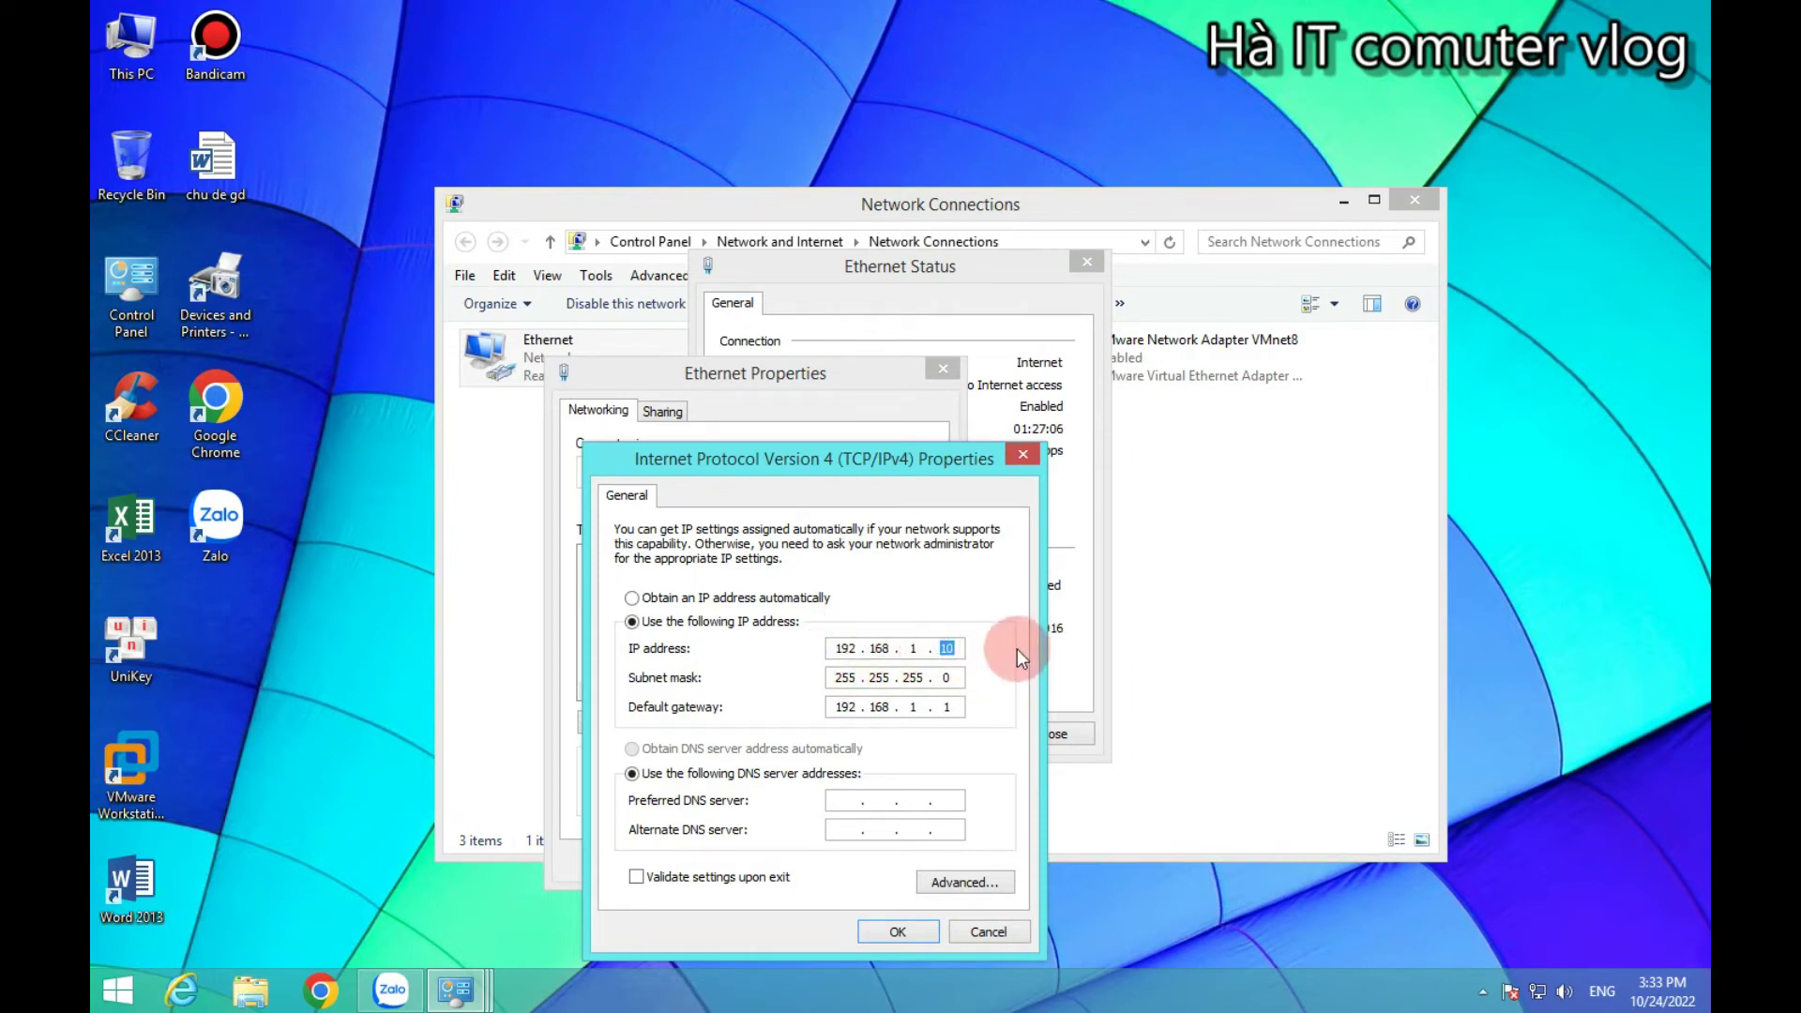
pyautogui.click(938, 708)
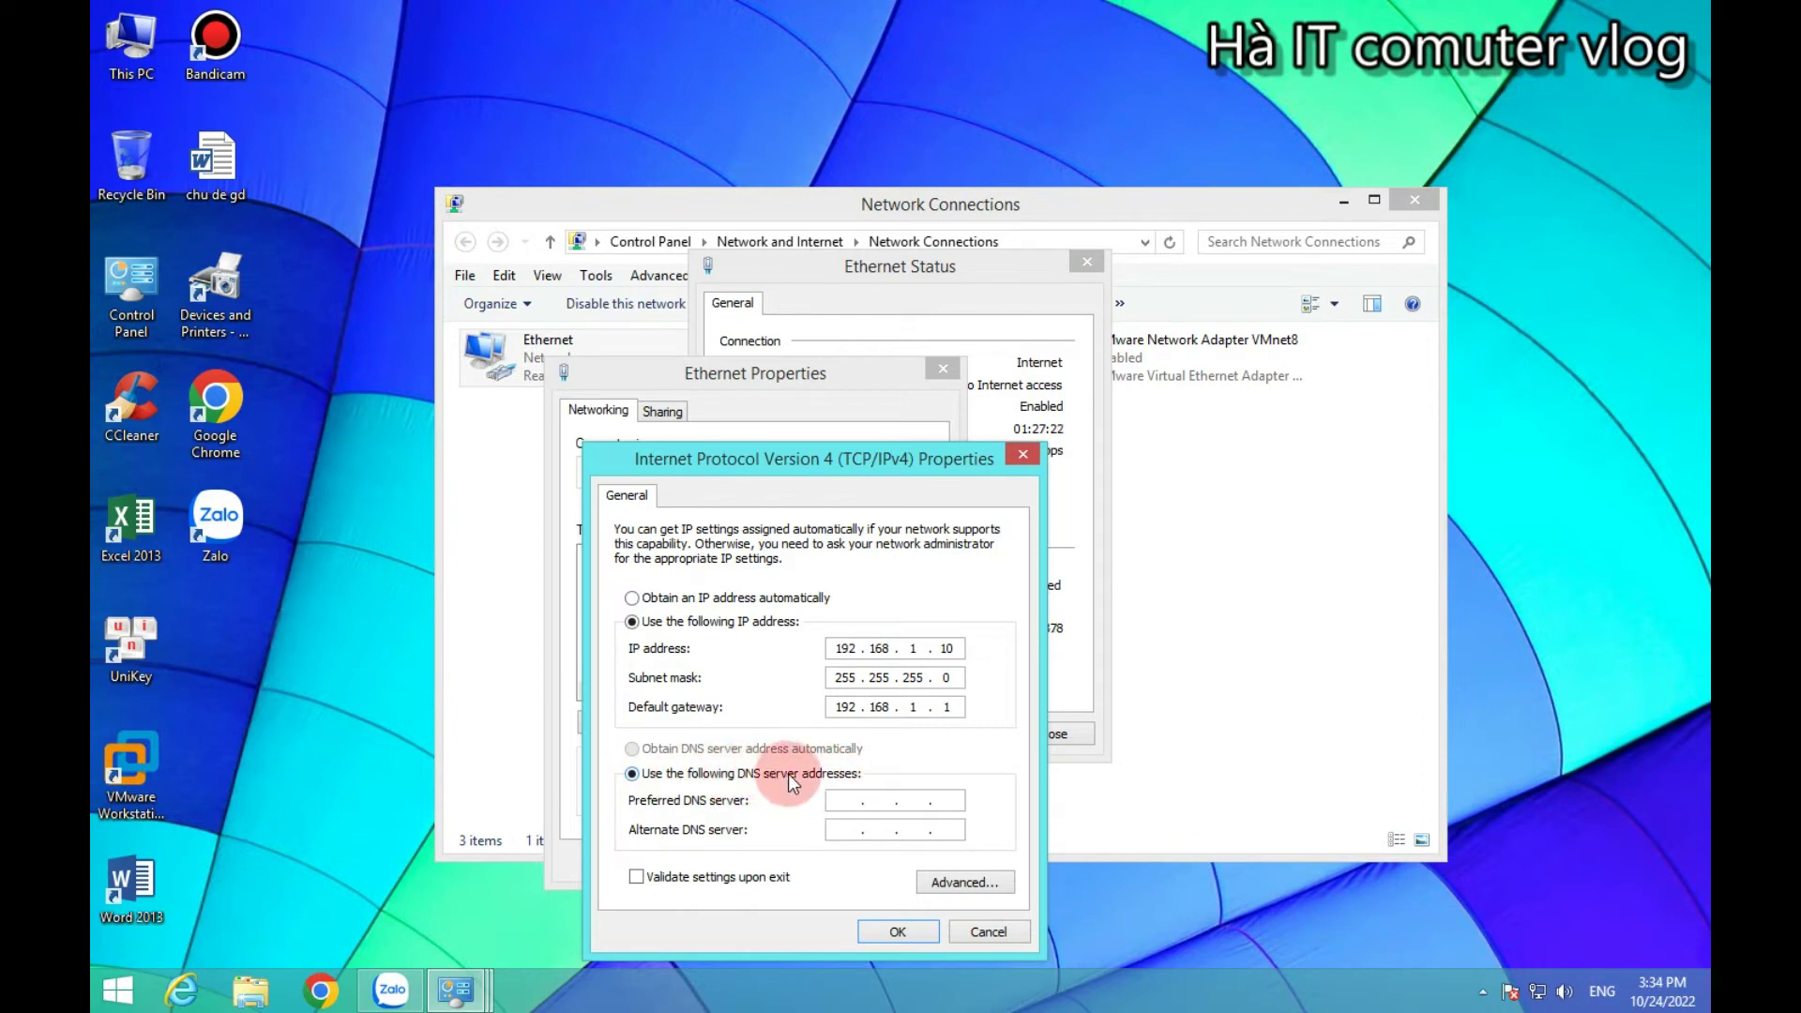
pyautogui.click(851, 800)
pyautogui.write('8.8.8.8')
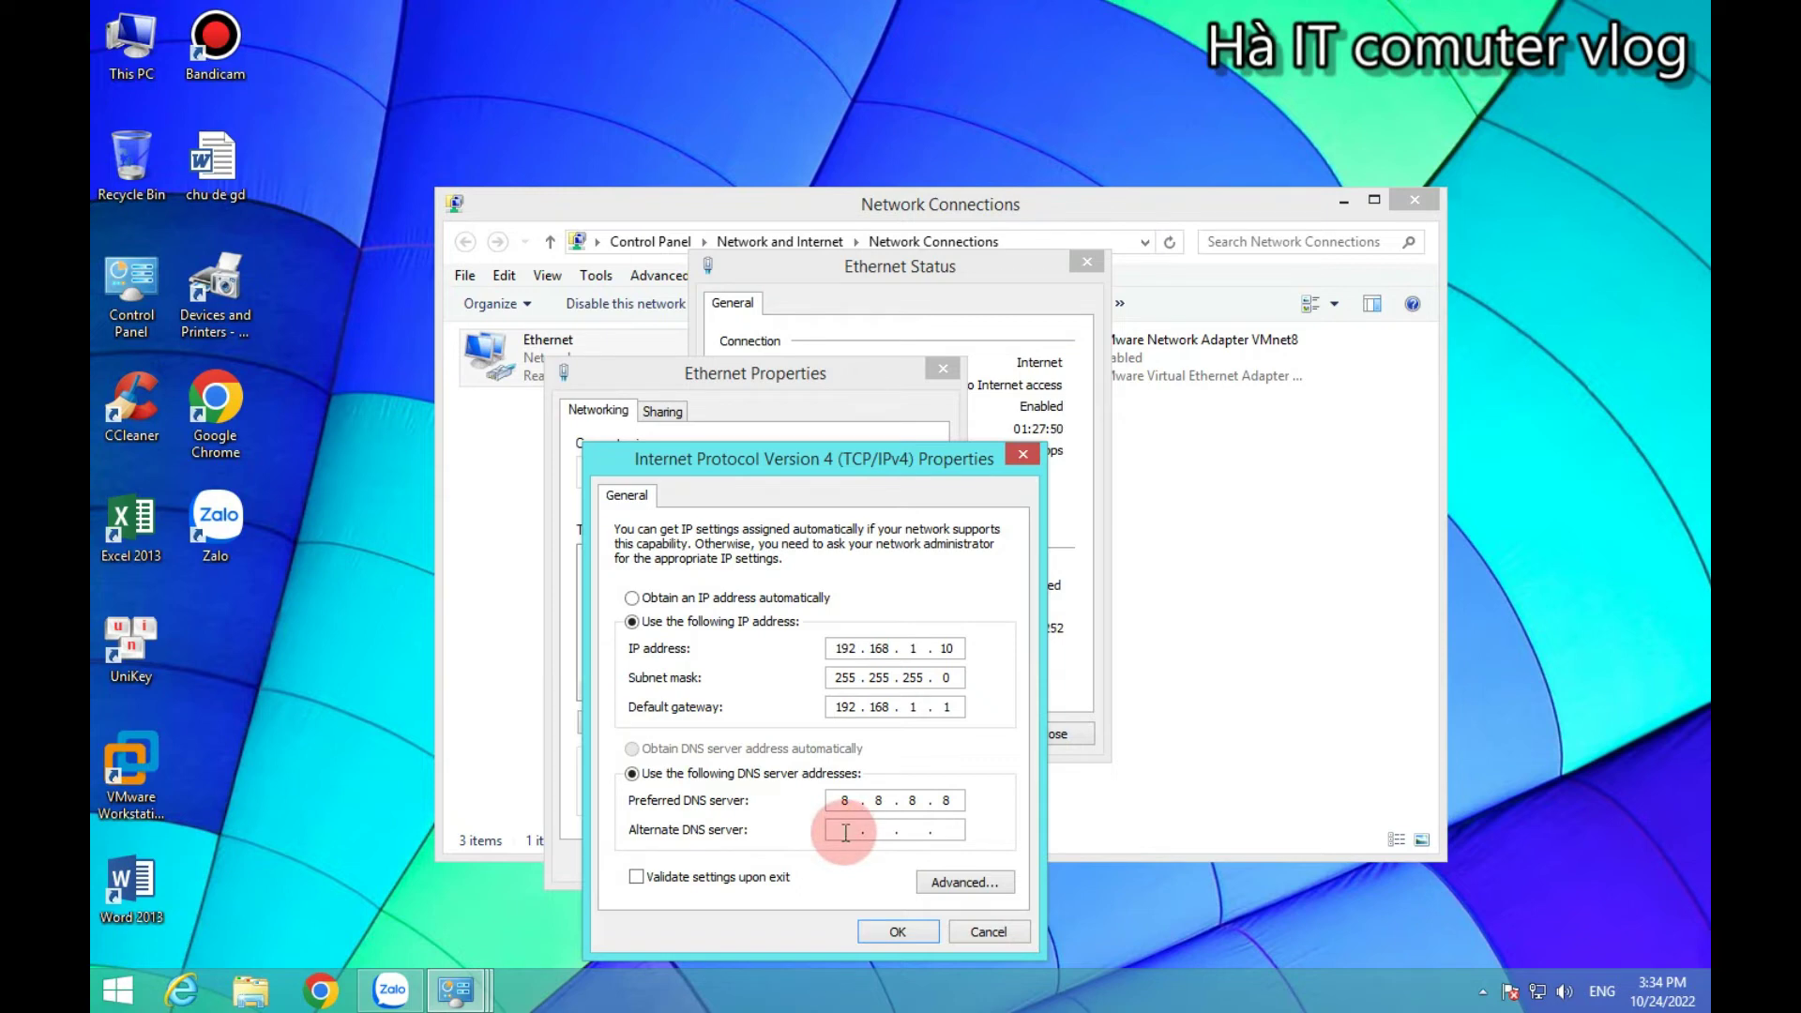
pyautogui.write('8')
pyautogui.write('8..')
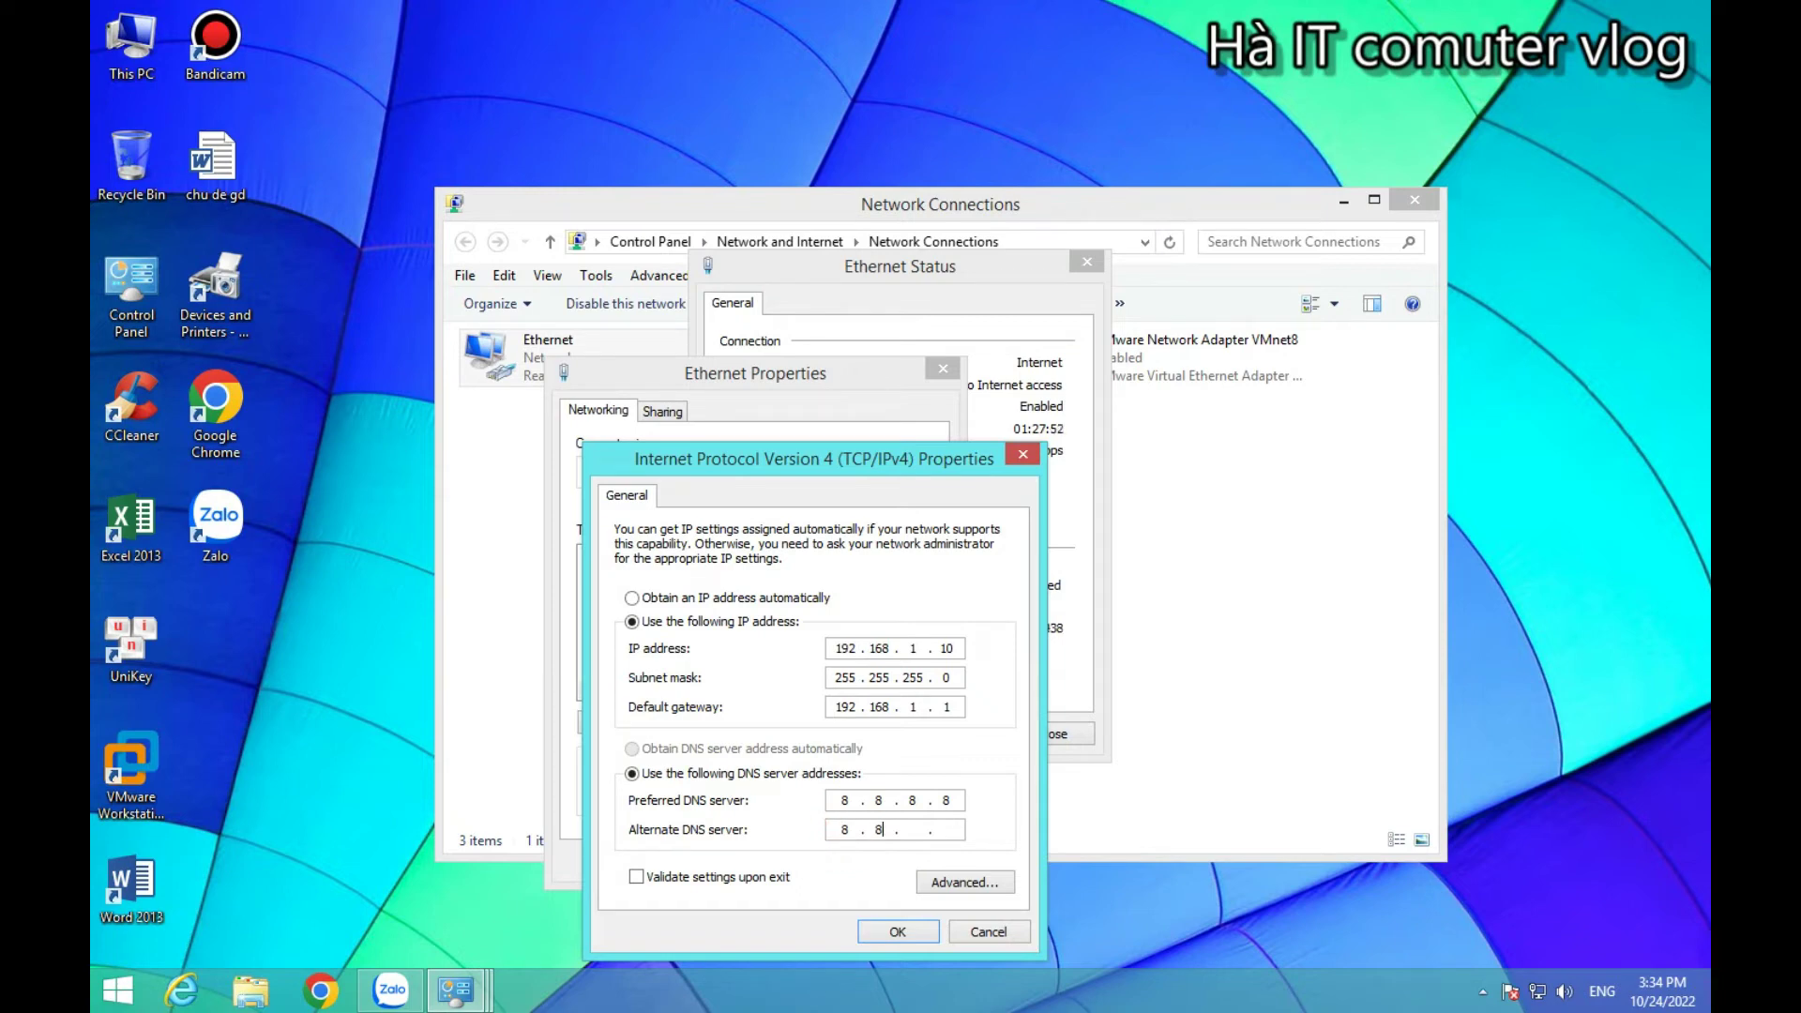
pyautogui.write('4 ')
pyautogui.write('4')
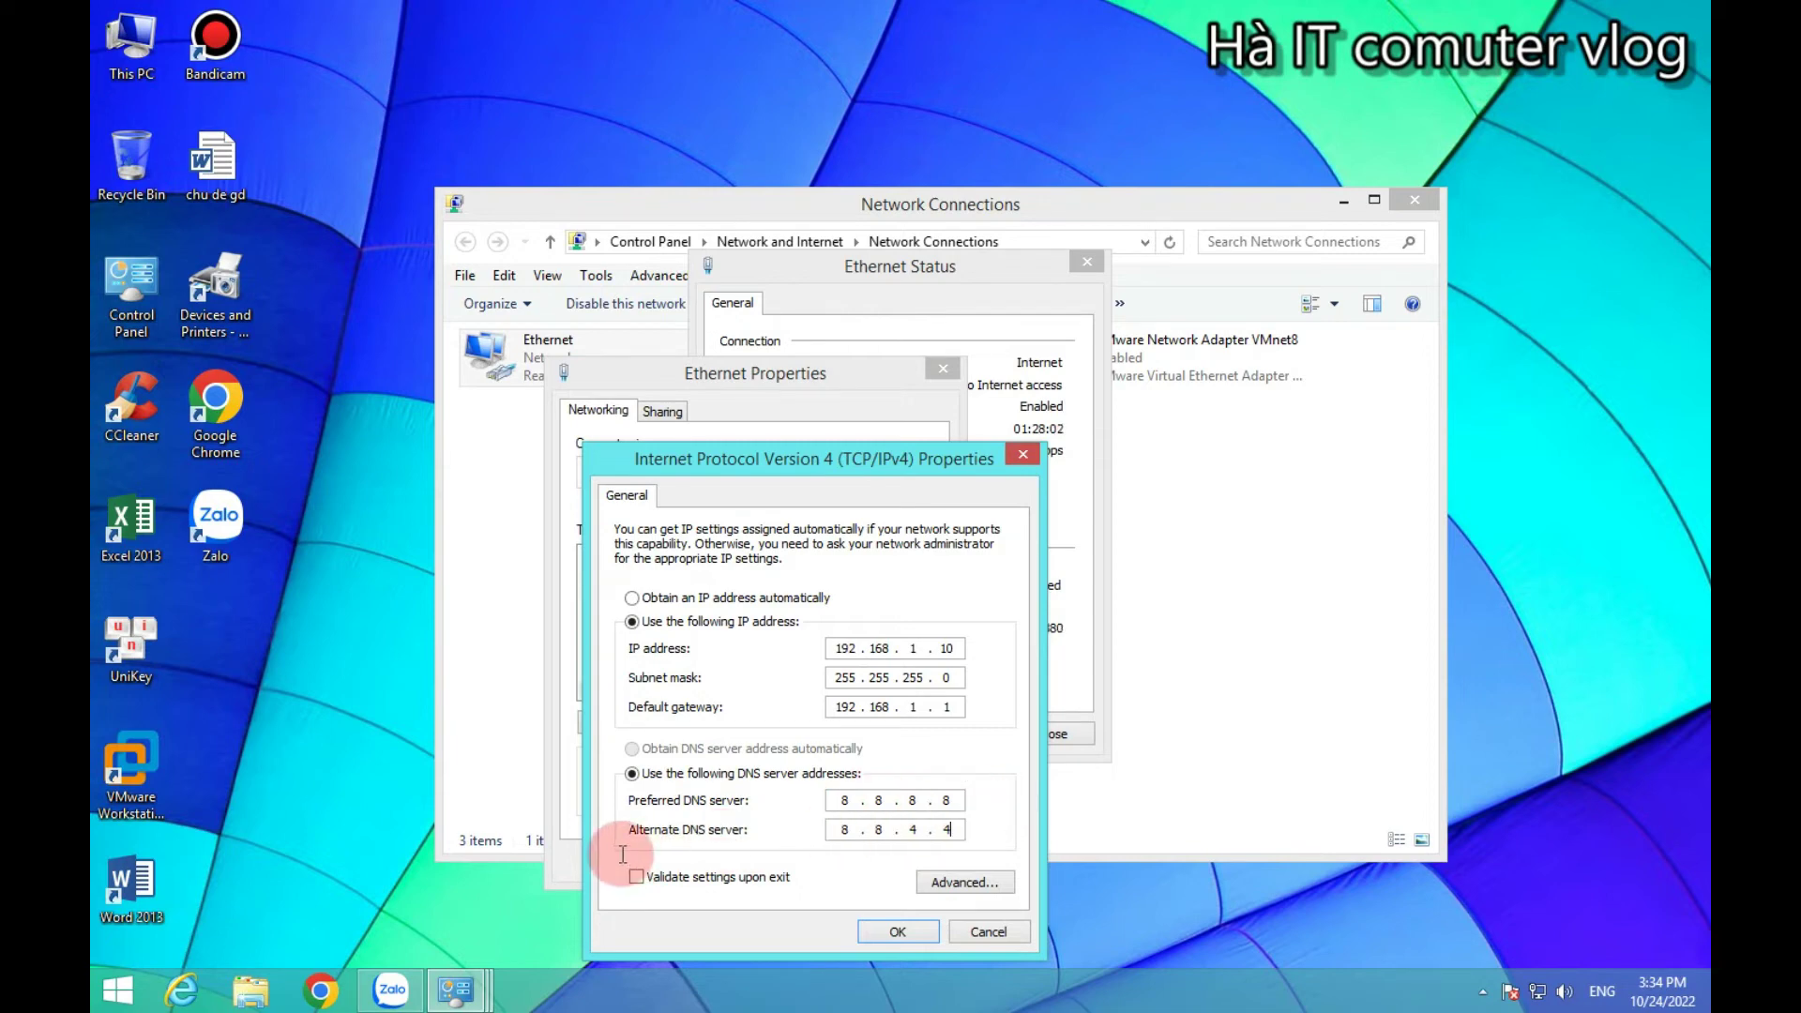
# - Apply the IPv4 settings to the Ethernet adapter and close all open network dialogs and windows
pyautogui.click(841, 799)
pyautogui.click(947, 803)
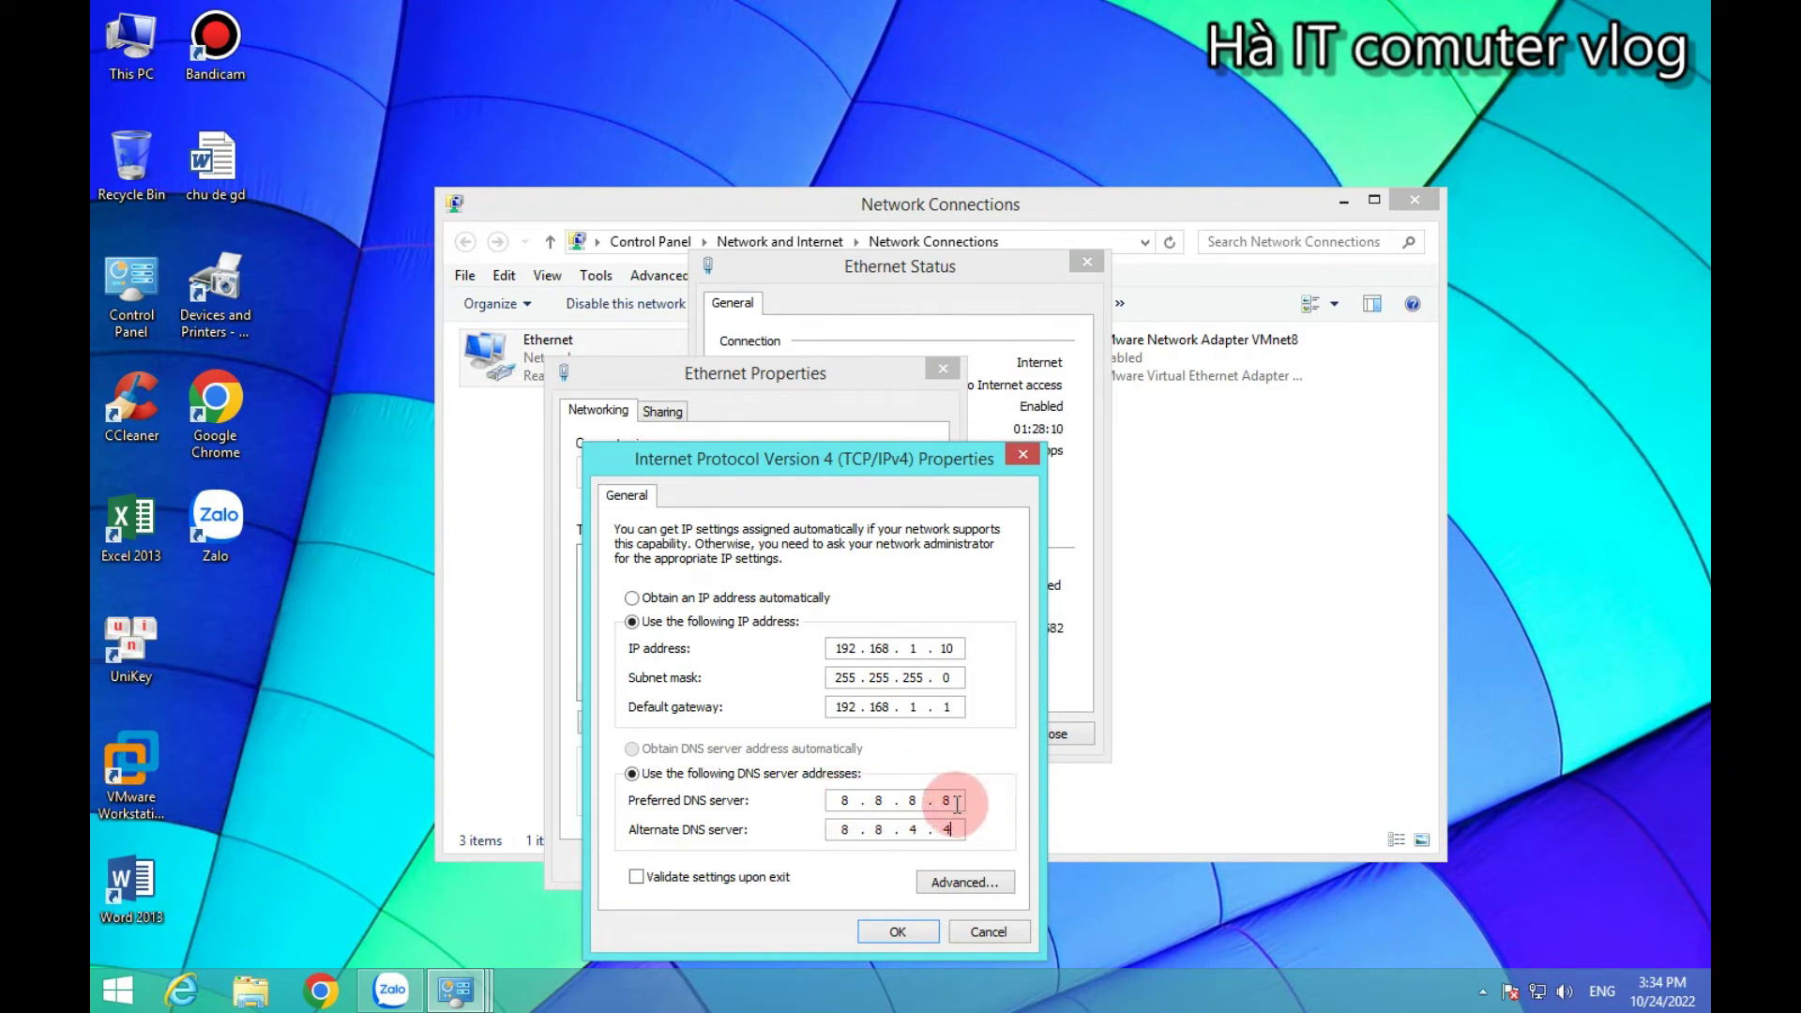
pyautogui.click(851, 804)
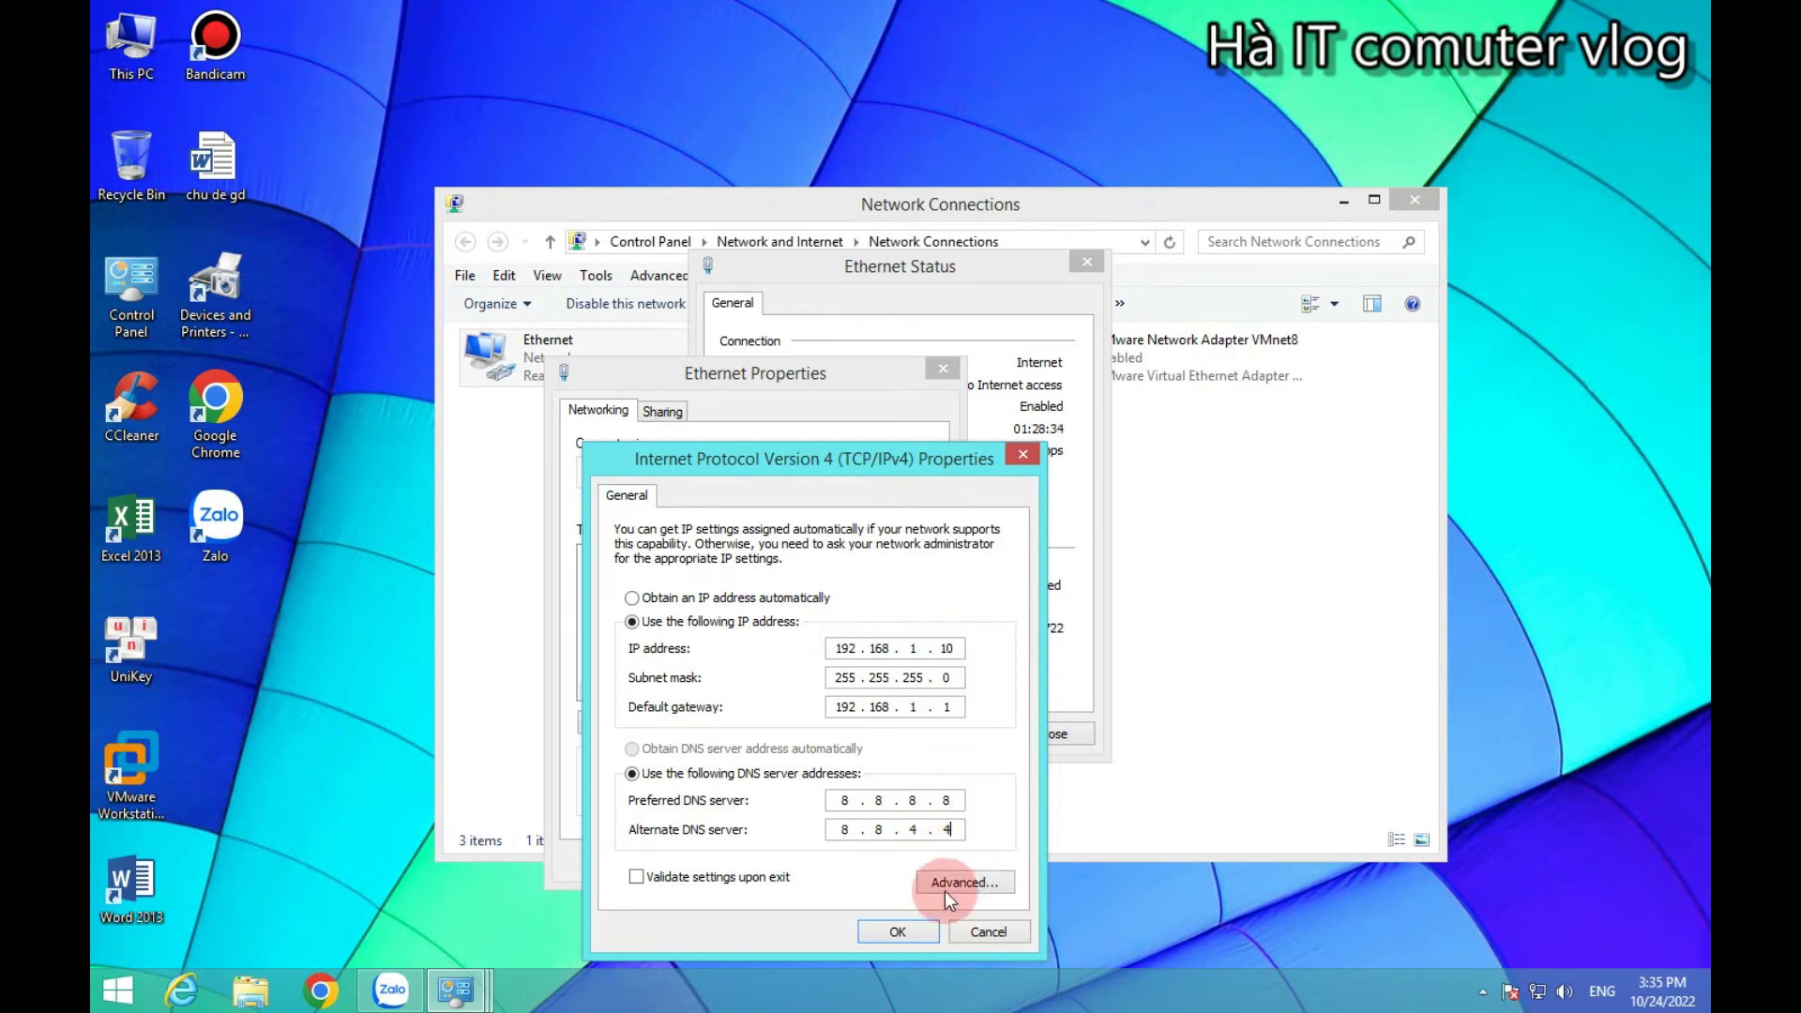
pyautogui.click(892, 932)
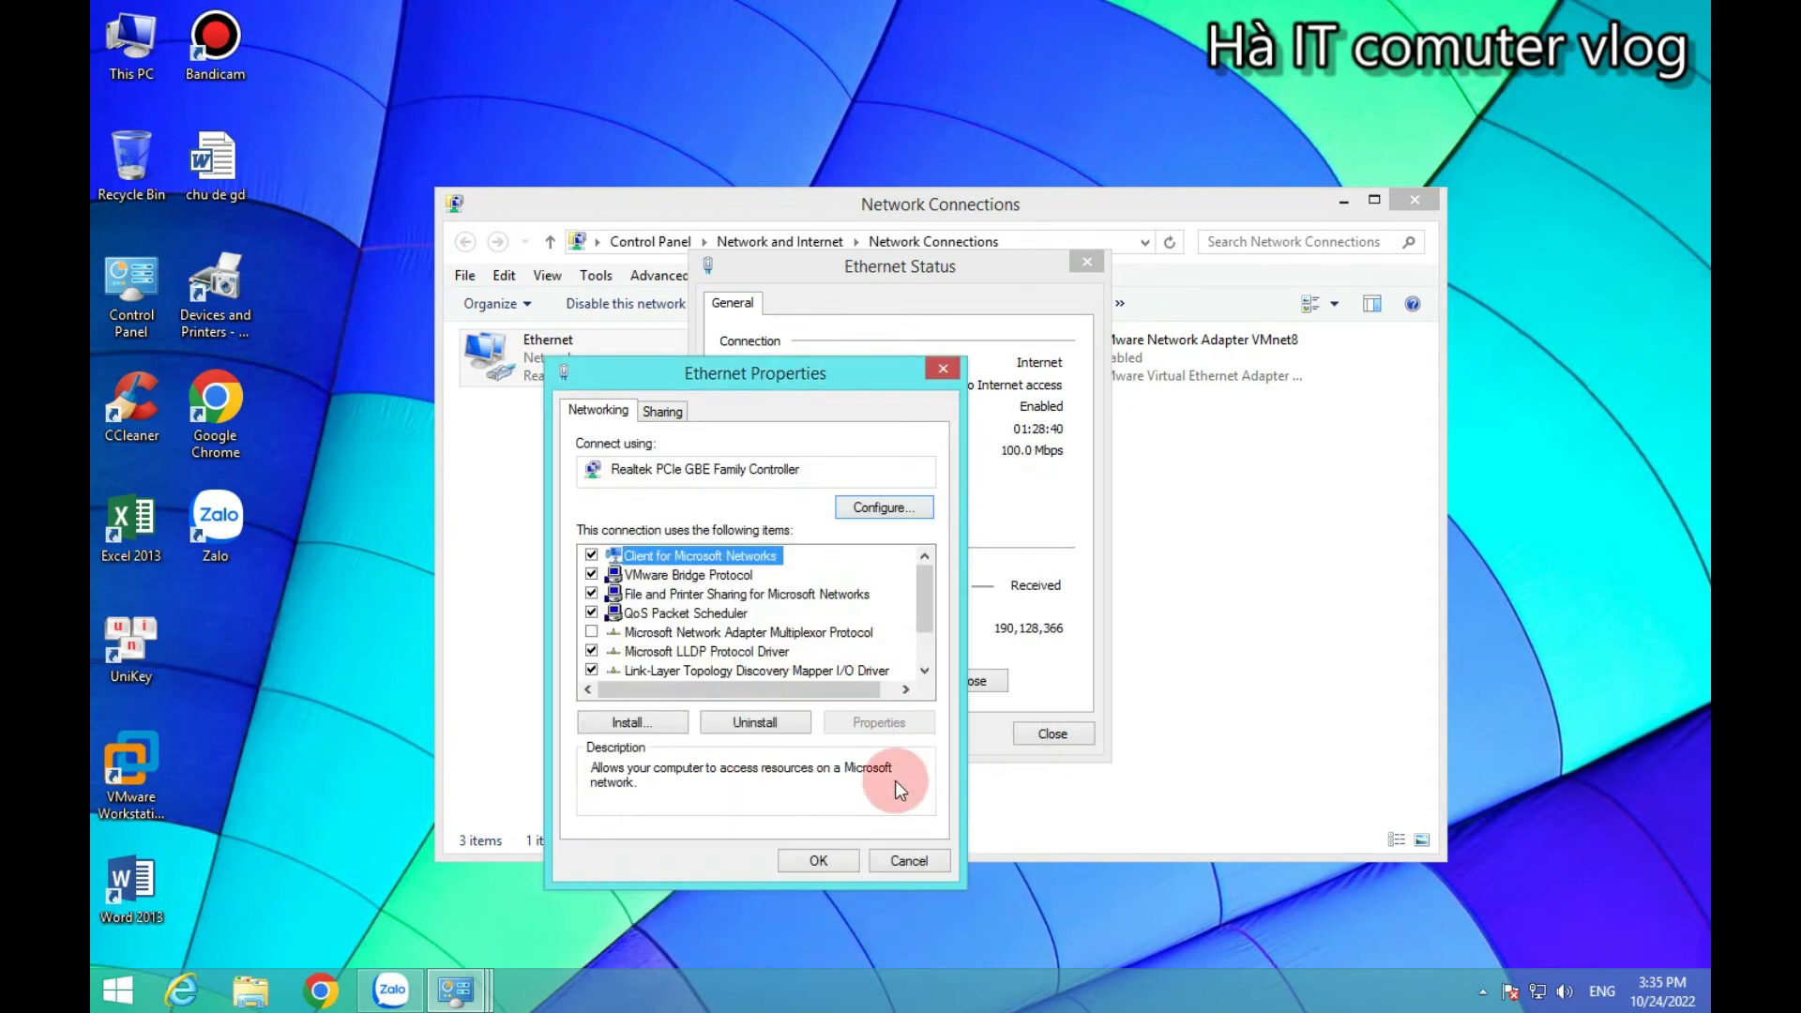
pyautogui.click(814, 859)
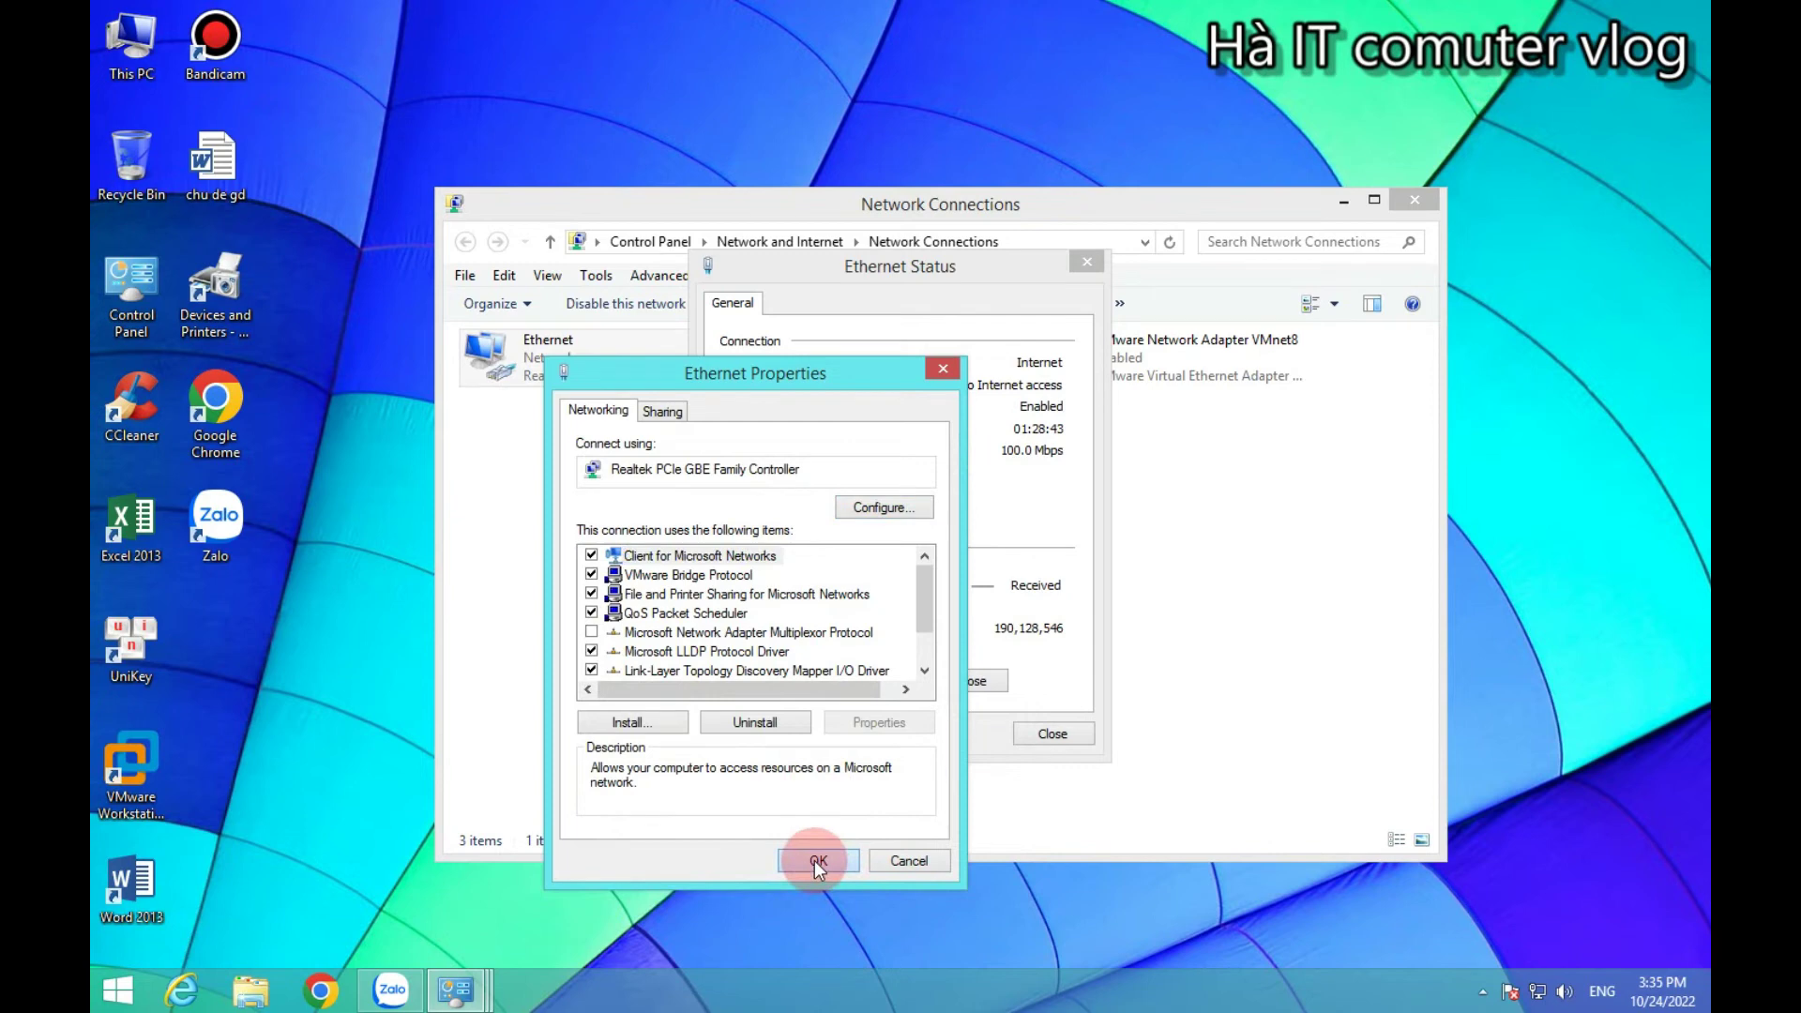
pyautogui.click(1051, 735)
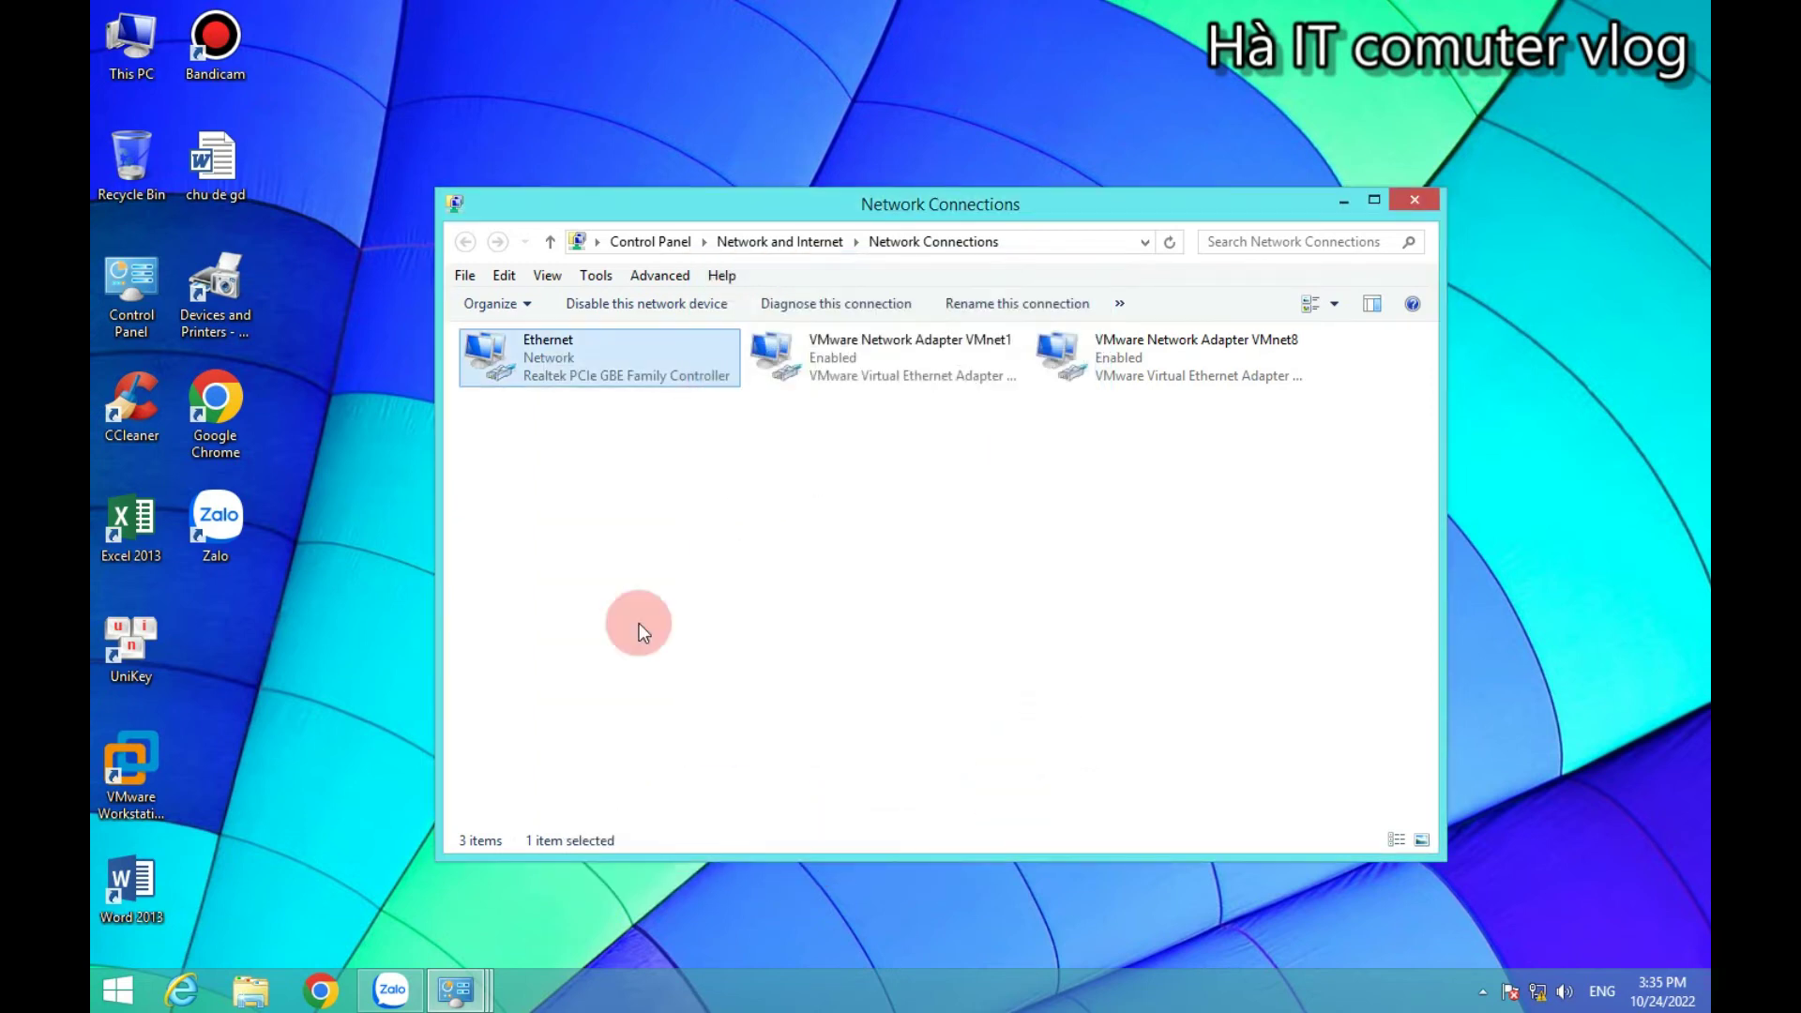
pyautogui.click(1418, 199)
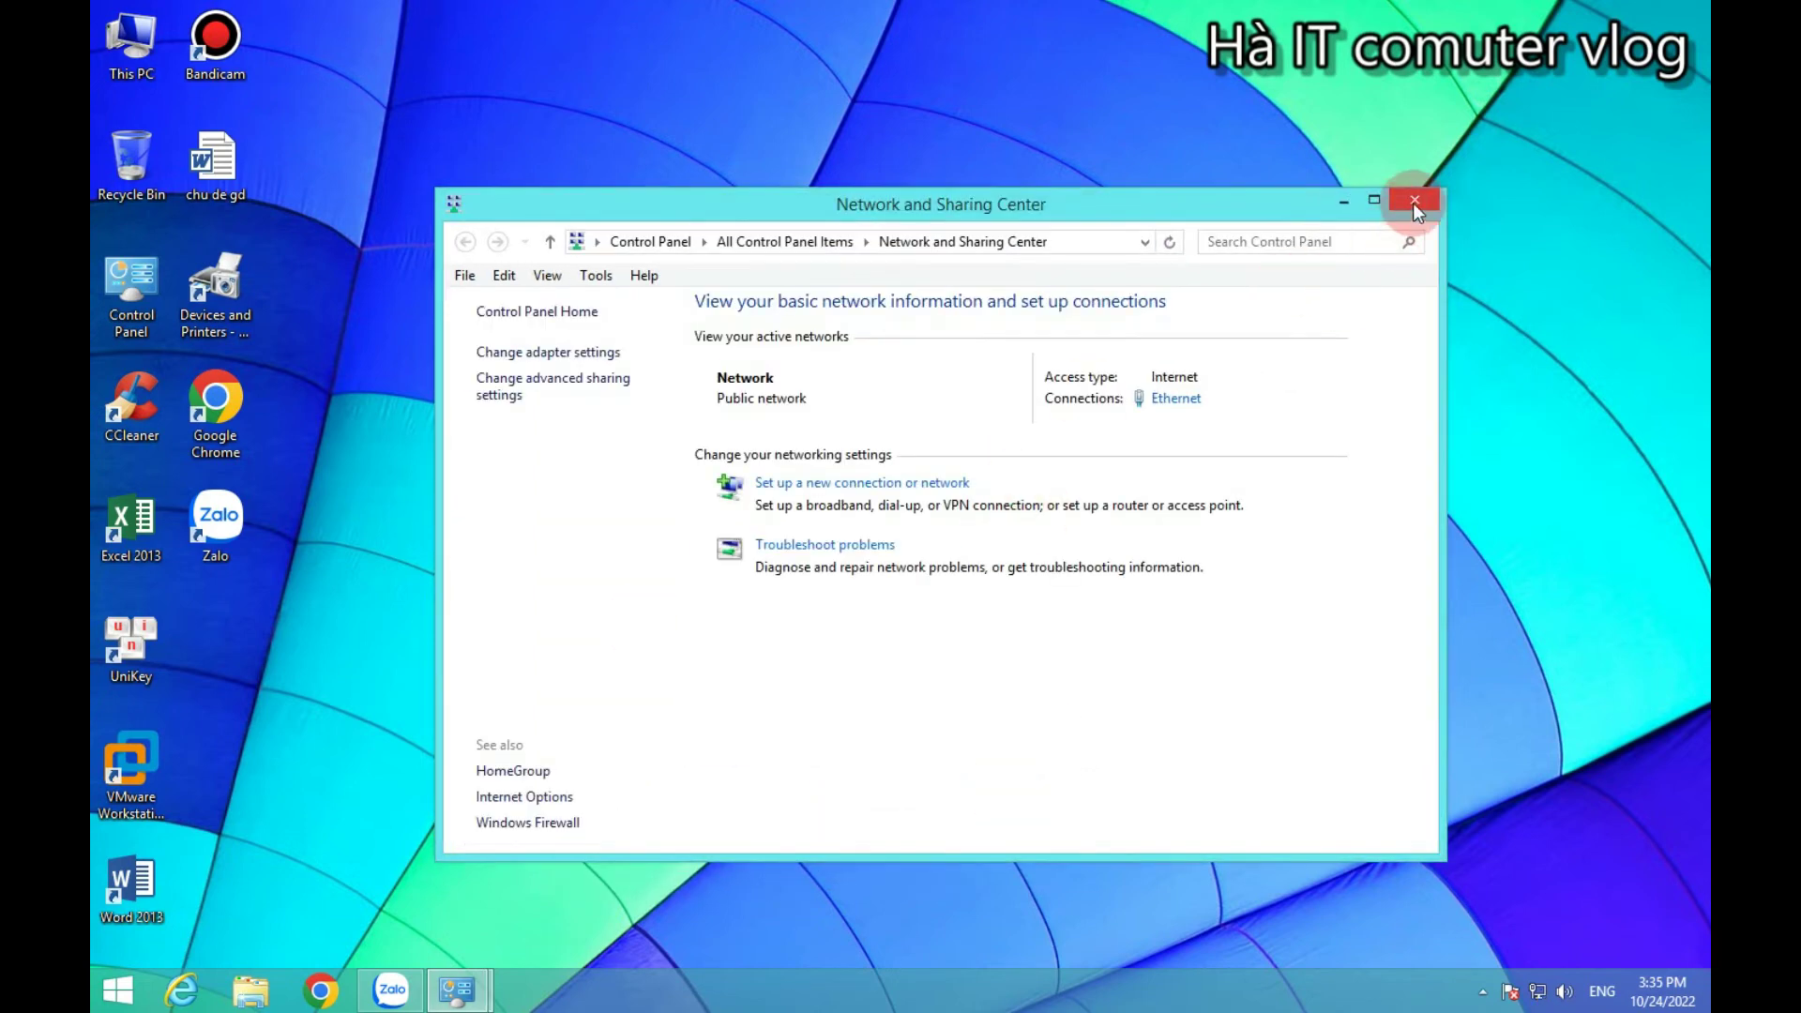
pyautogui.click(1413, 206)
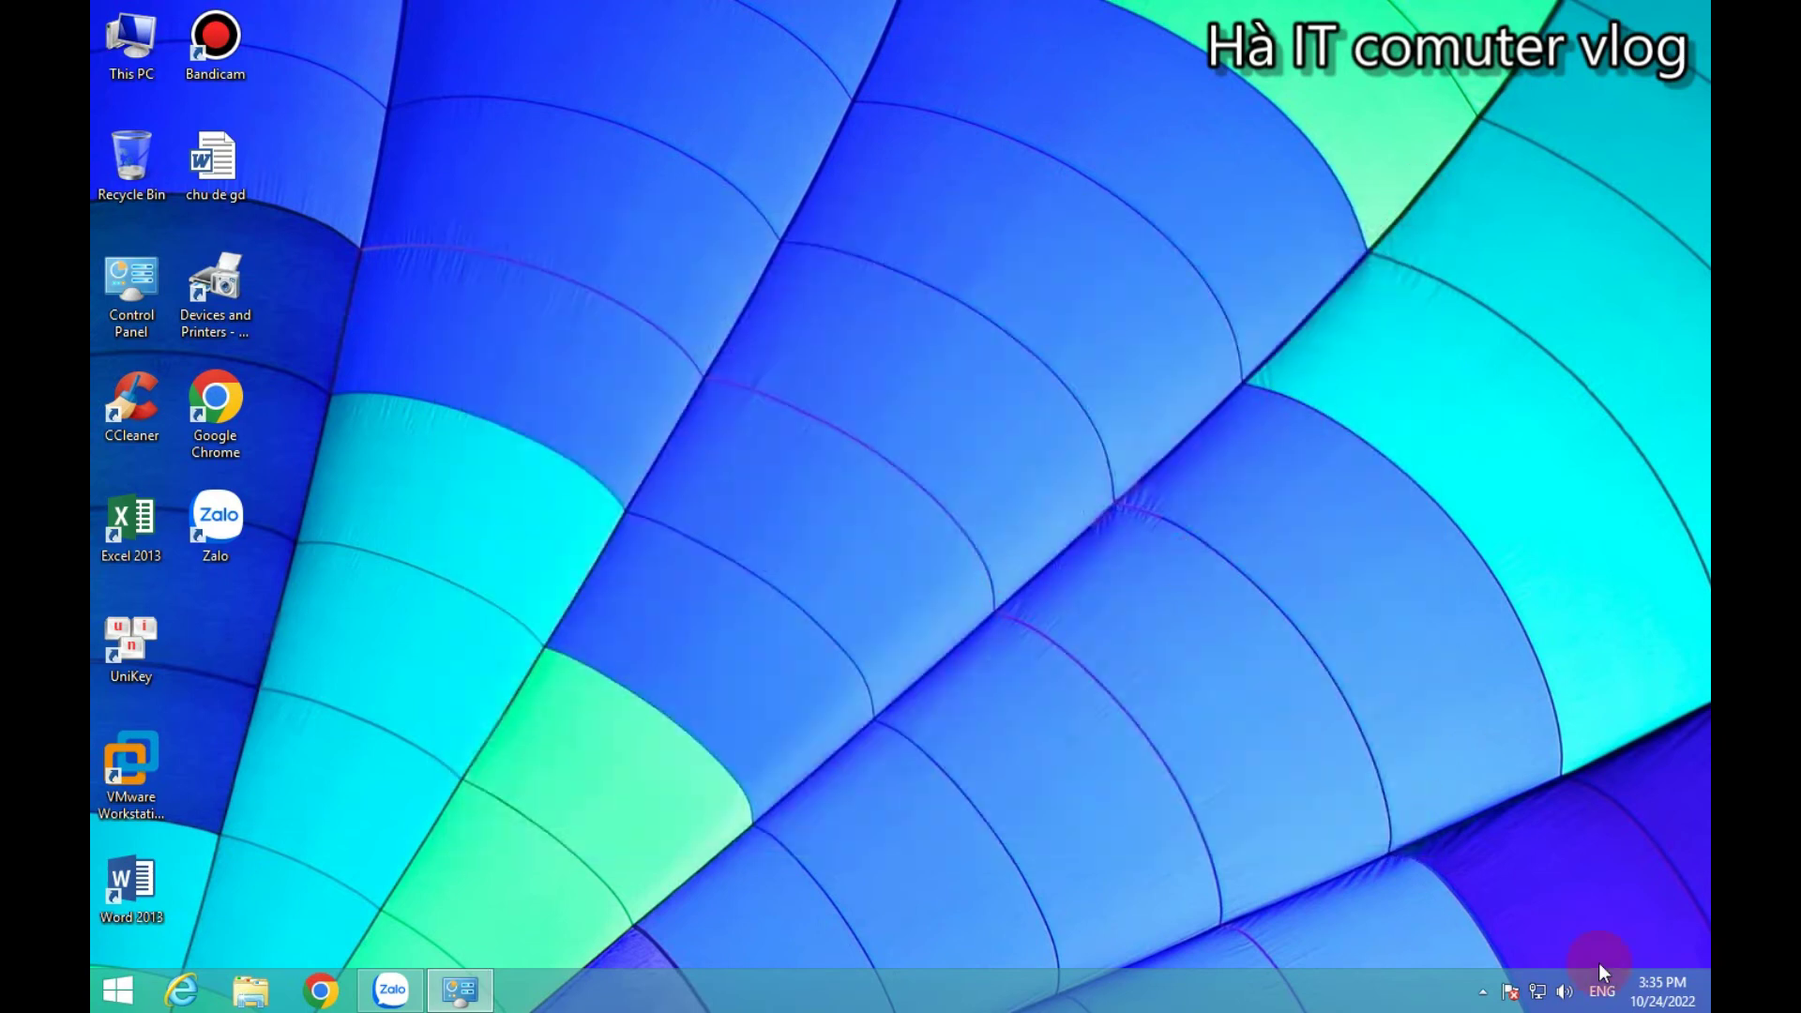
# - Check the connection status in the system's network list and dismiss it
pyautogui.click(1536, 992)
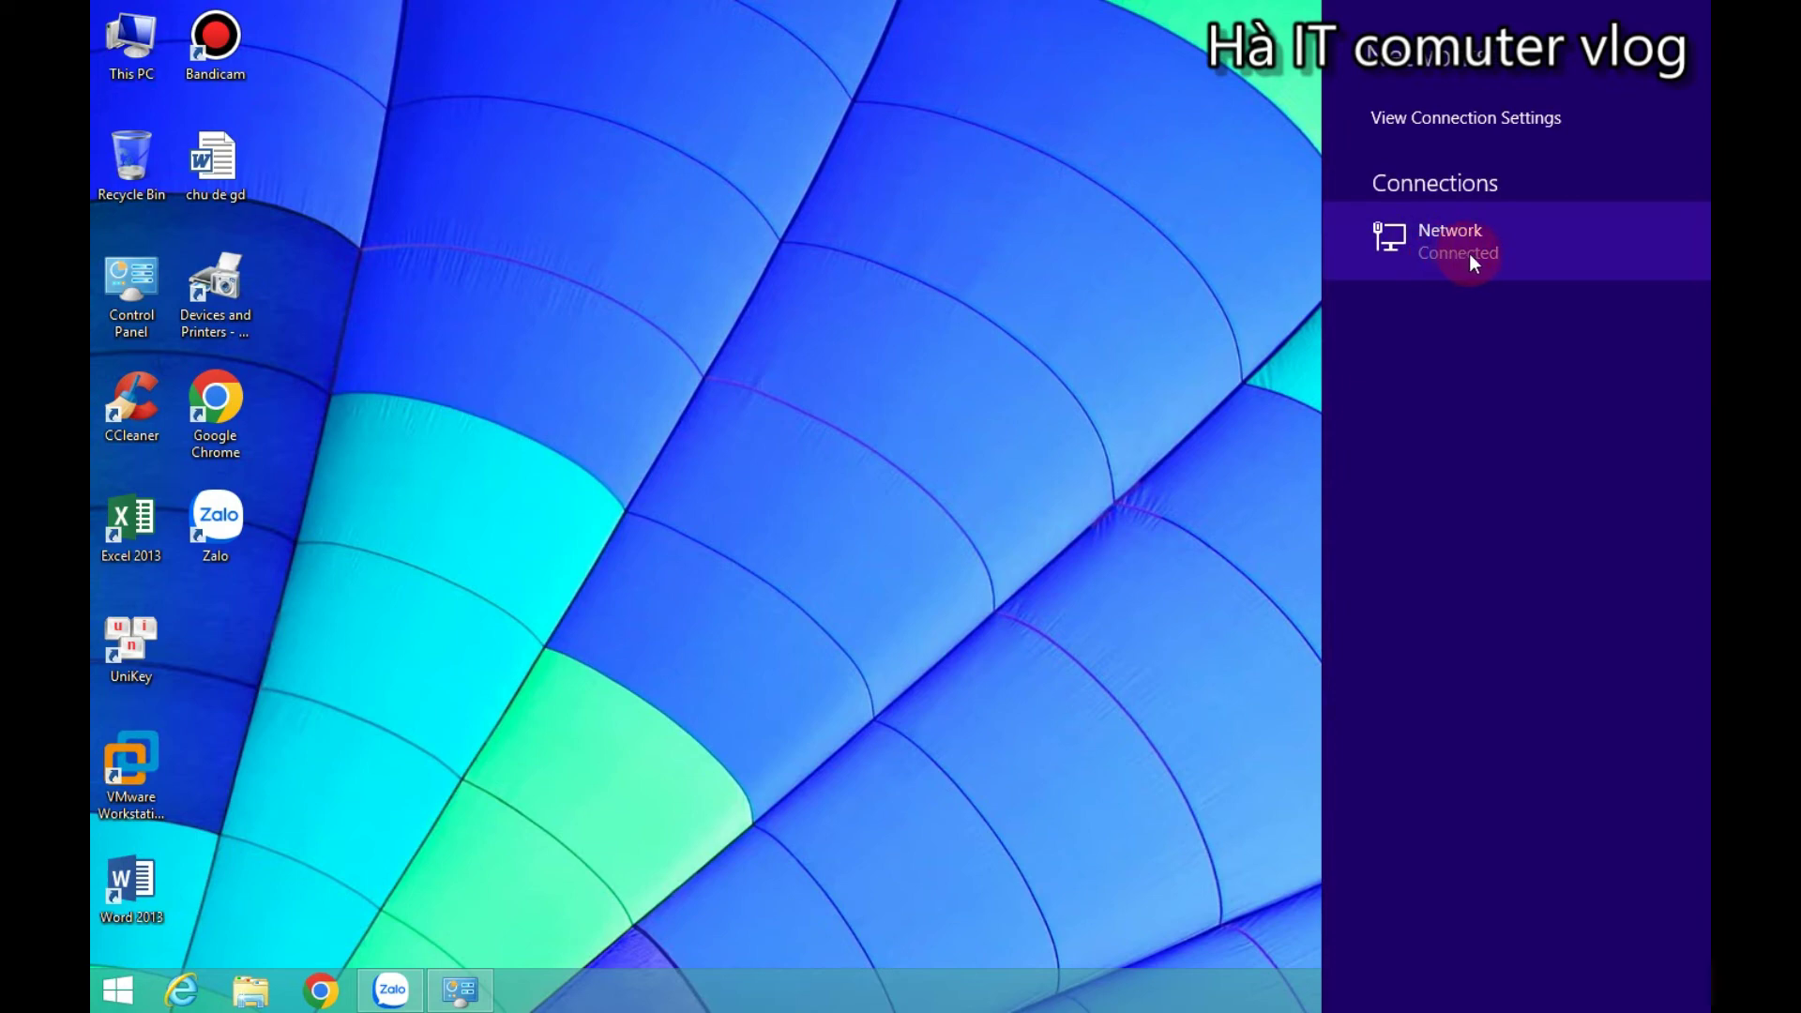
pyautogui.click(1243, 493)
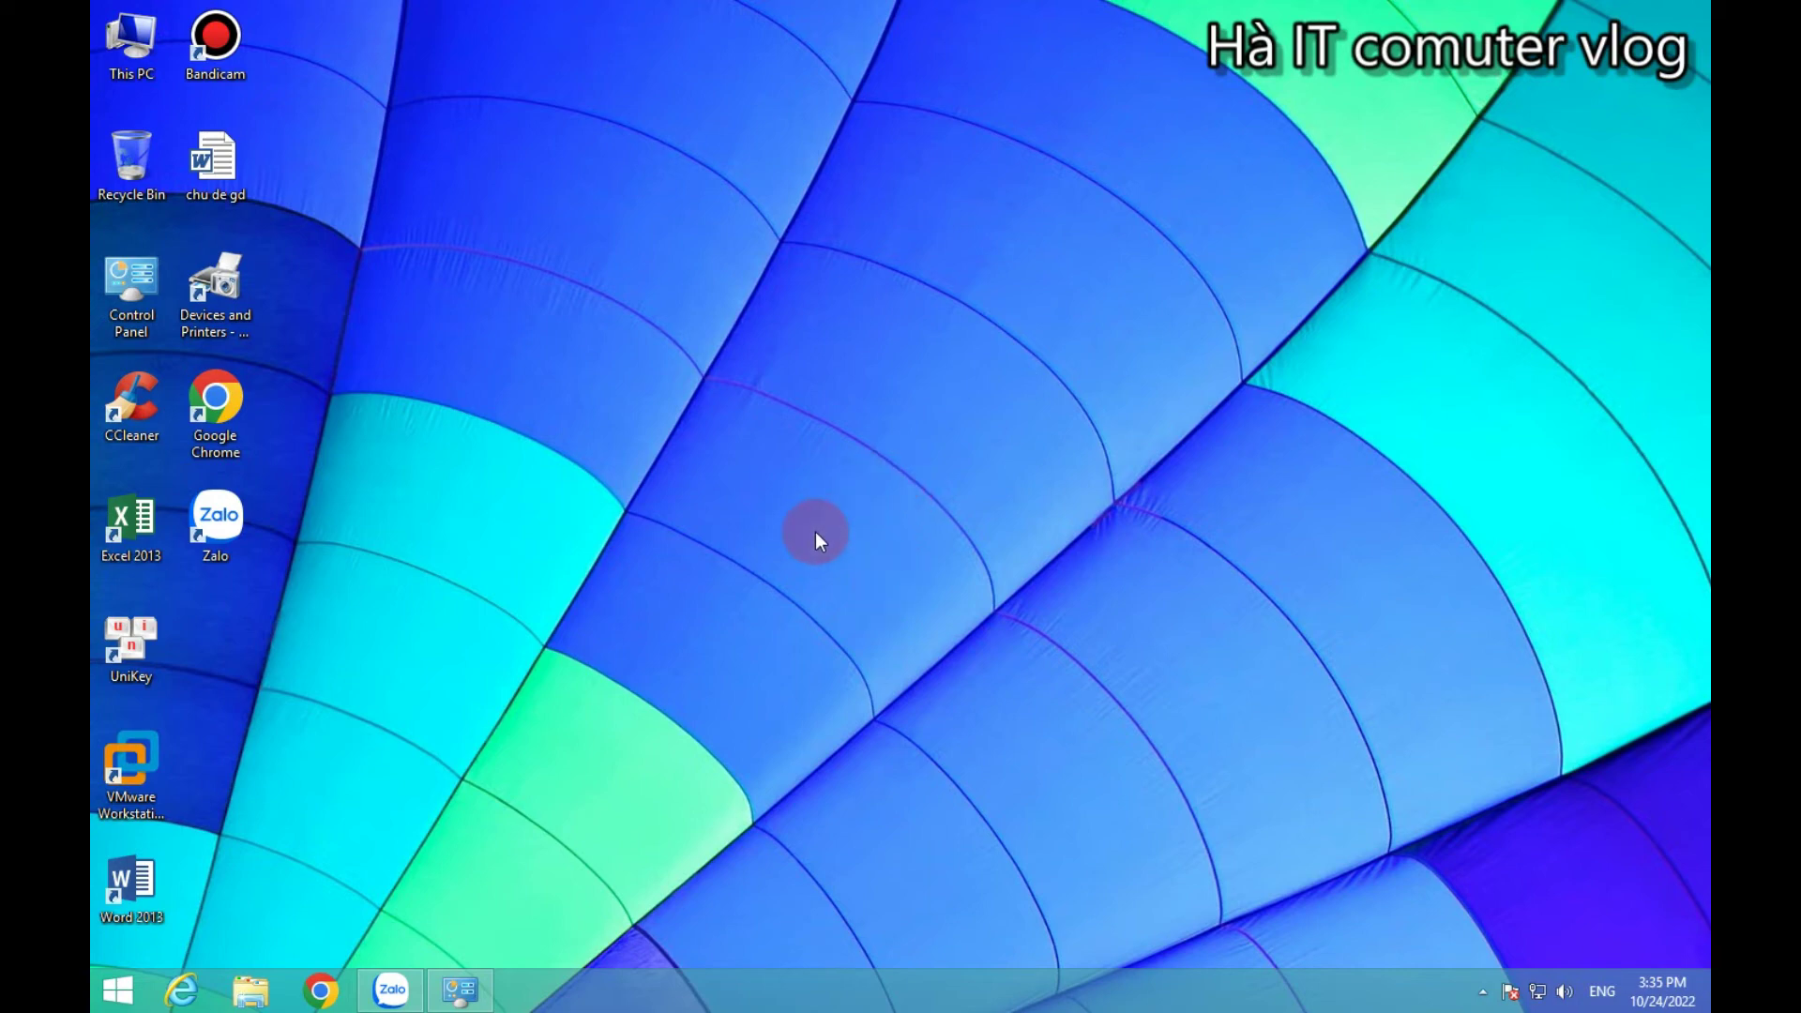
# - Open the Run dialog and begin entering the command that launches the Command Prompt
pyautogui.press('super+r')
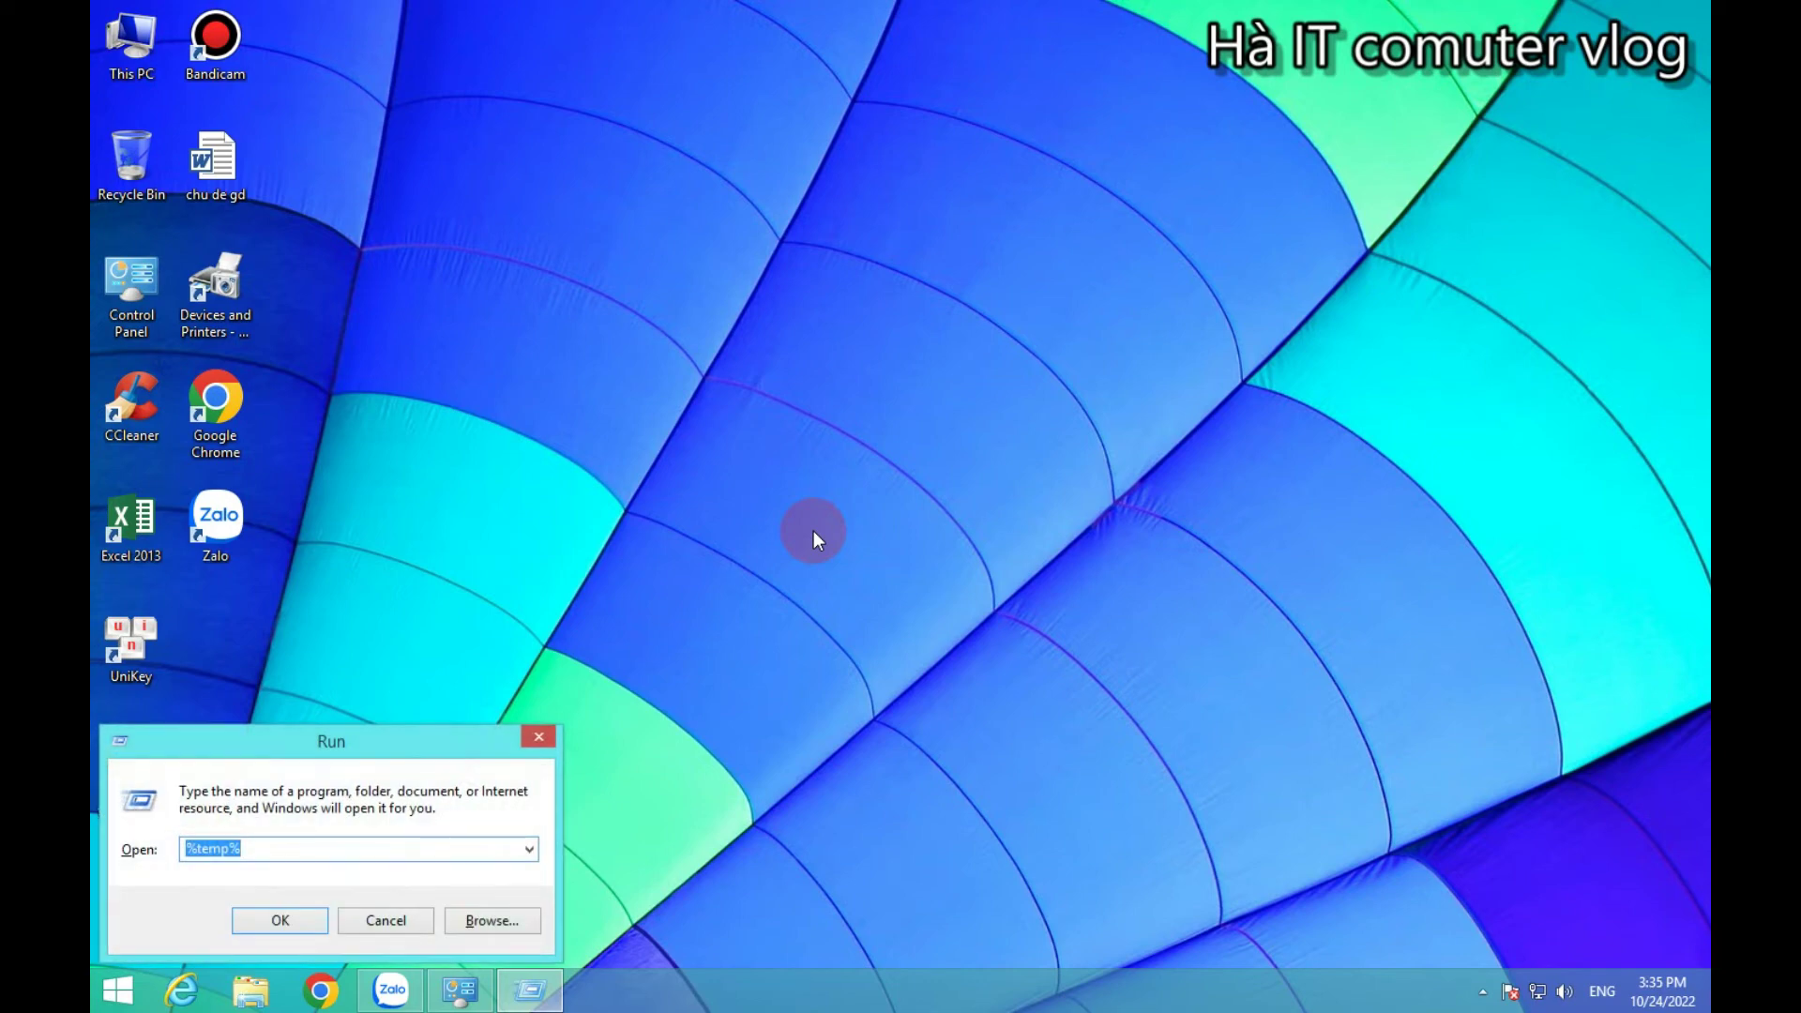
pyautogui.write('cm')
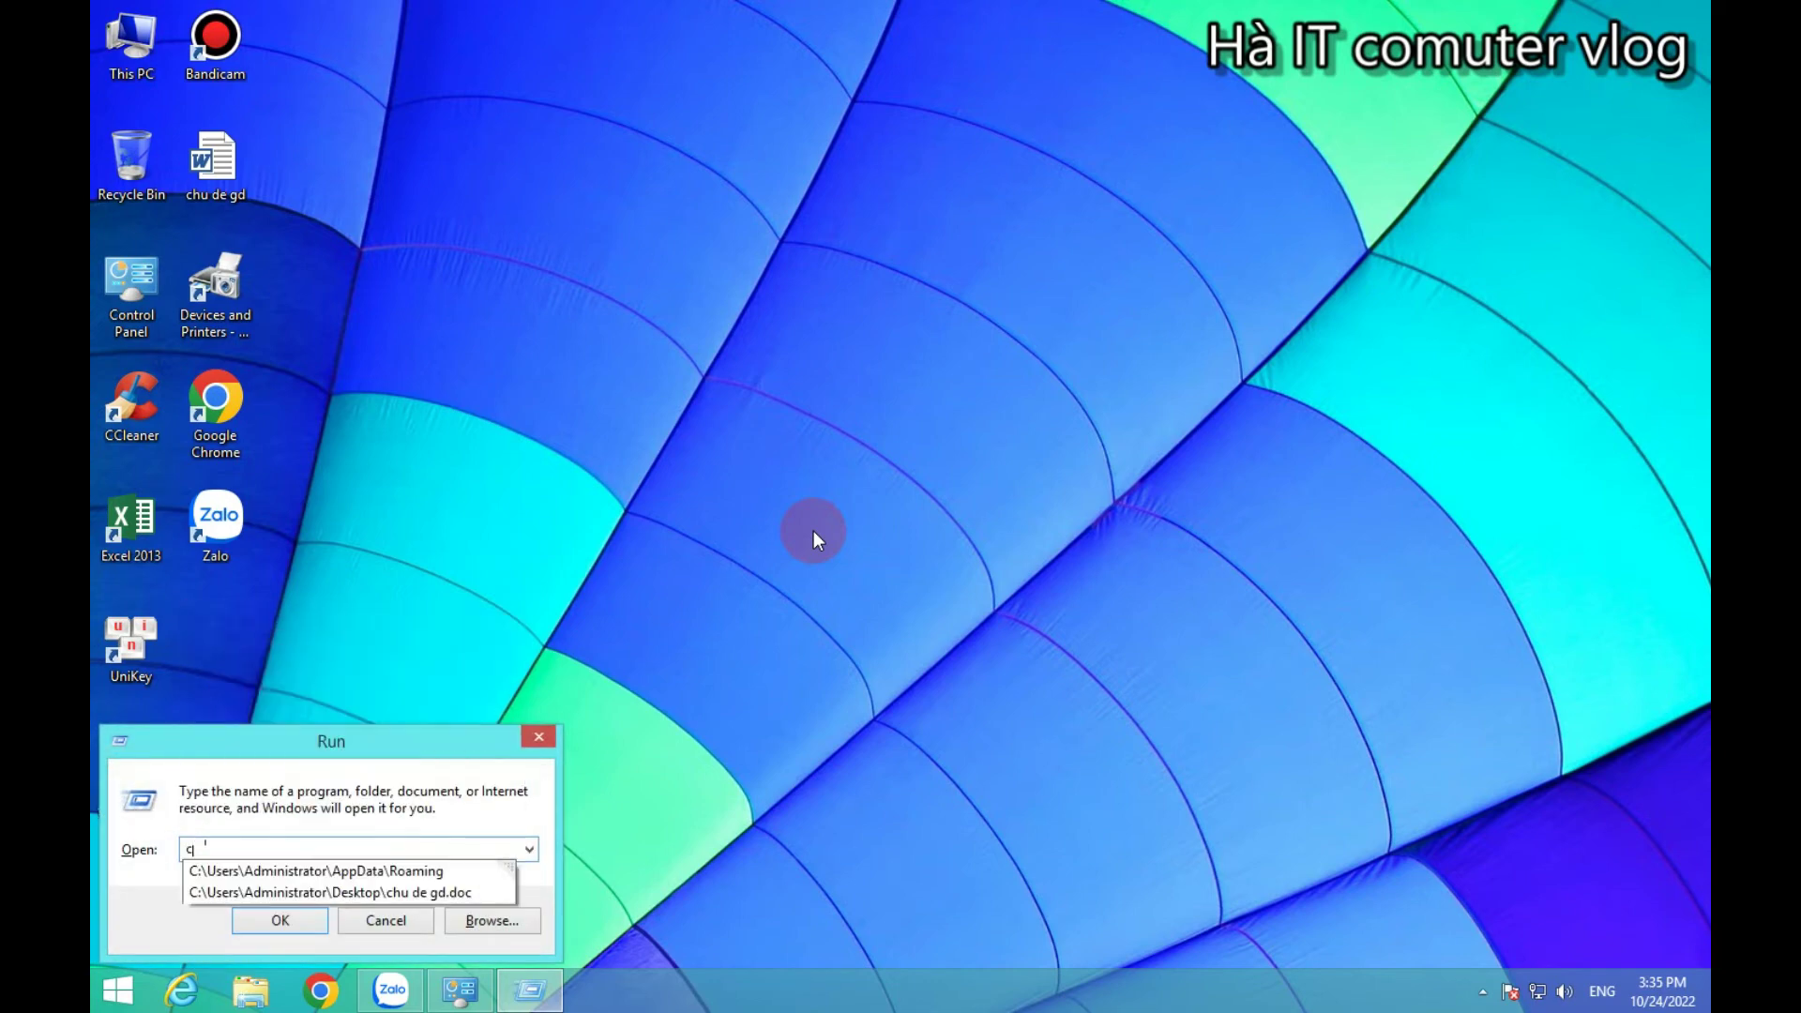